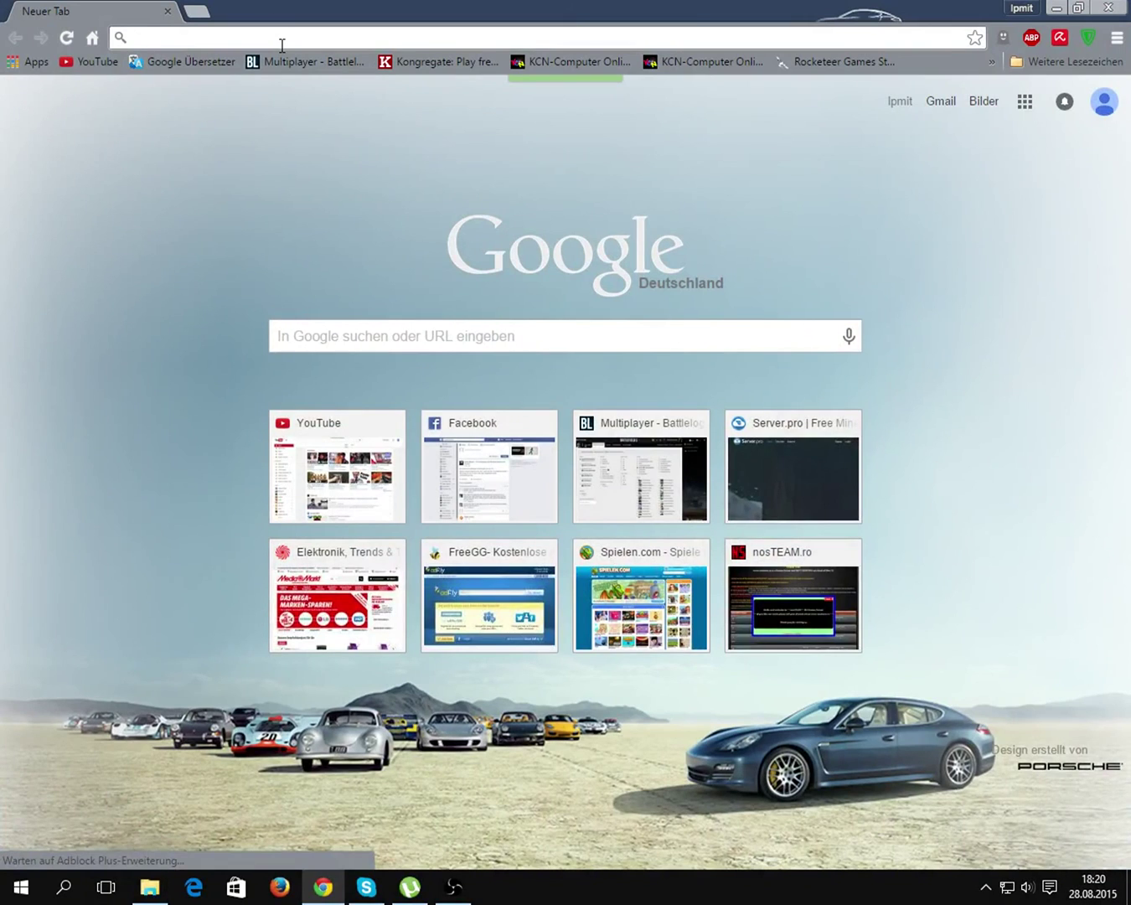
pyautogui.write('http://www.deviantart.com/browse/all/customization/skins/windows/win10/?order=15&offset=48')
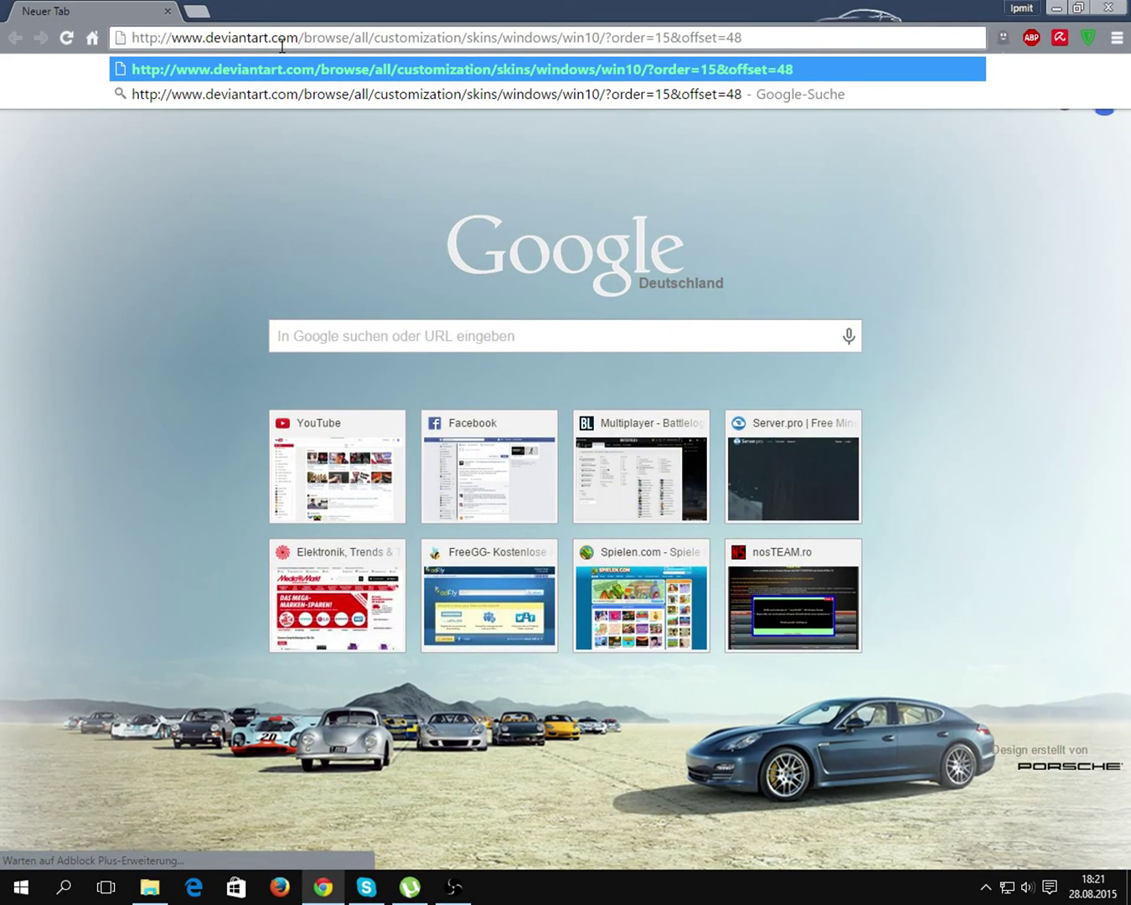
pyautogui.press('Return')
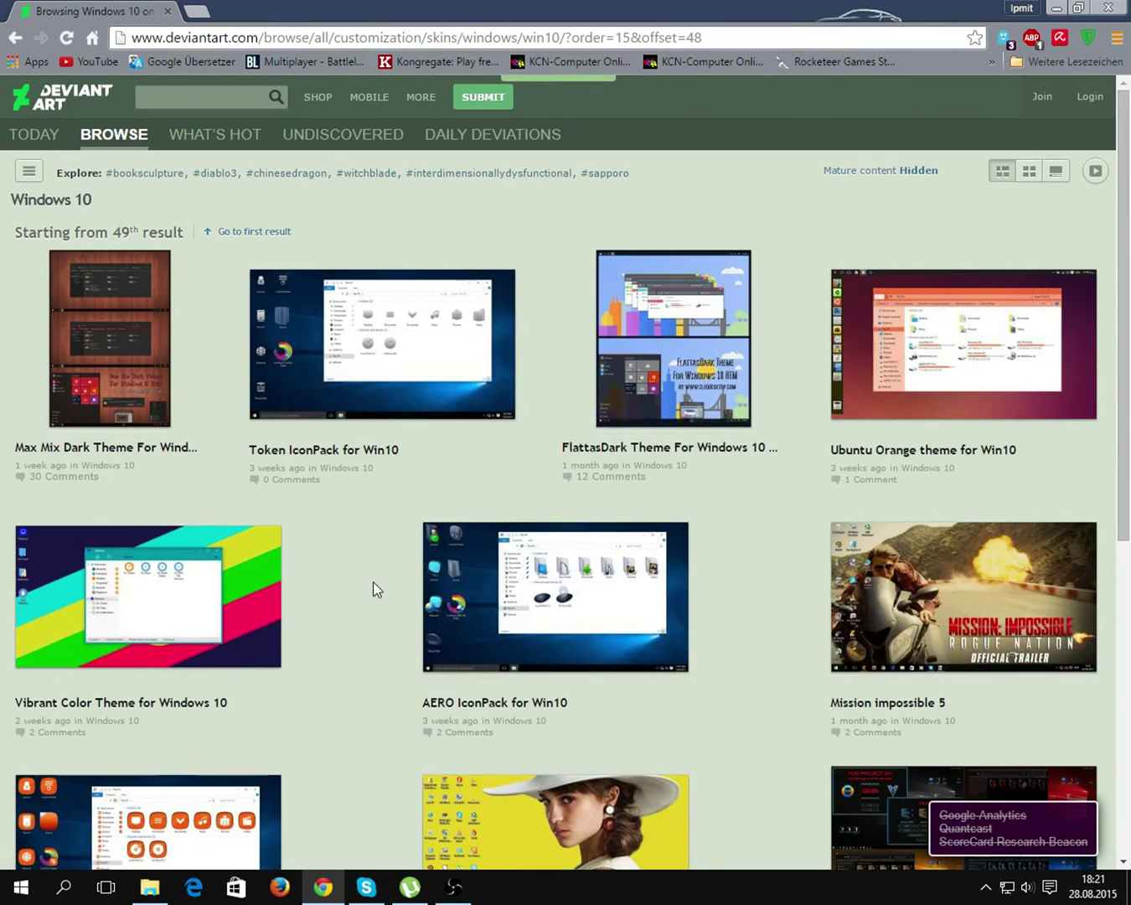
pyautogui.scroll(-2, 267, 648)
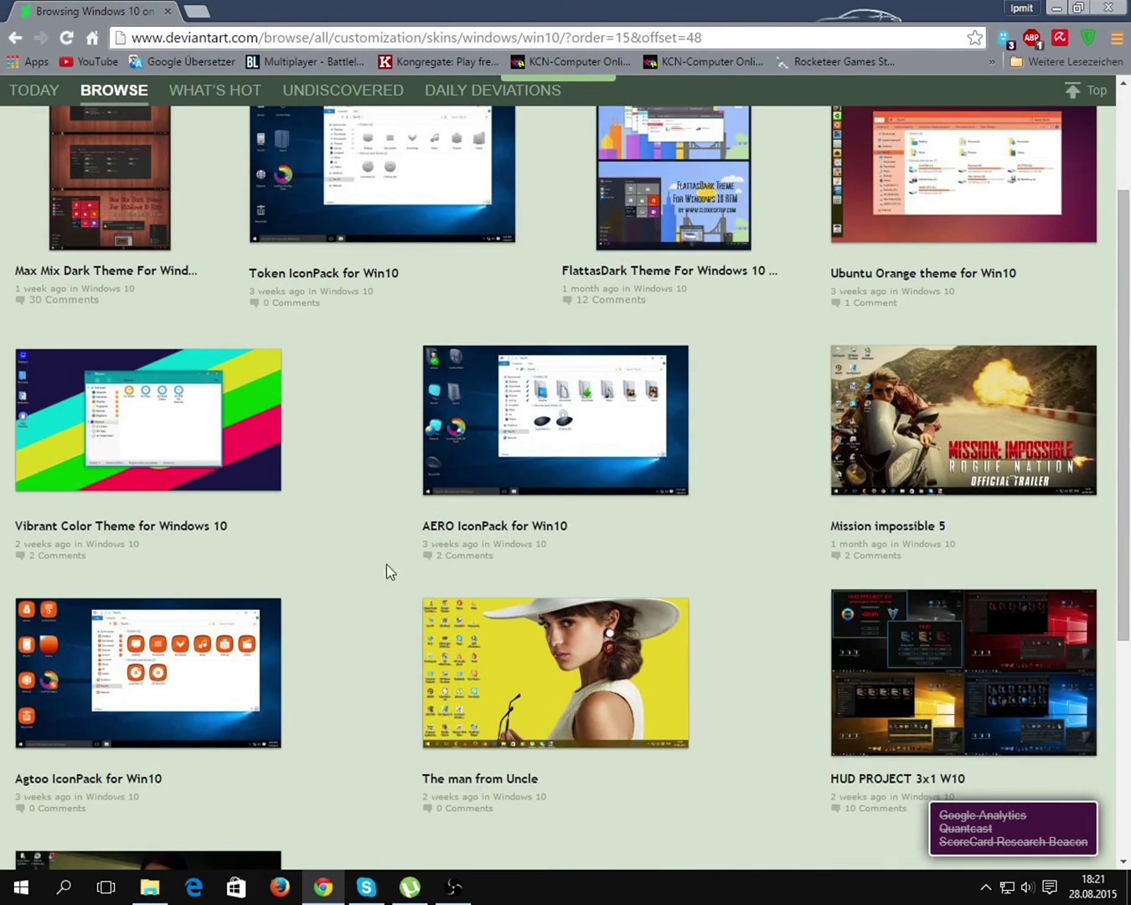
pyautogui.scroll(-4, 390, 617)
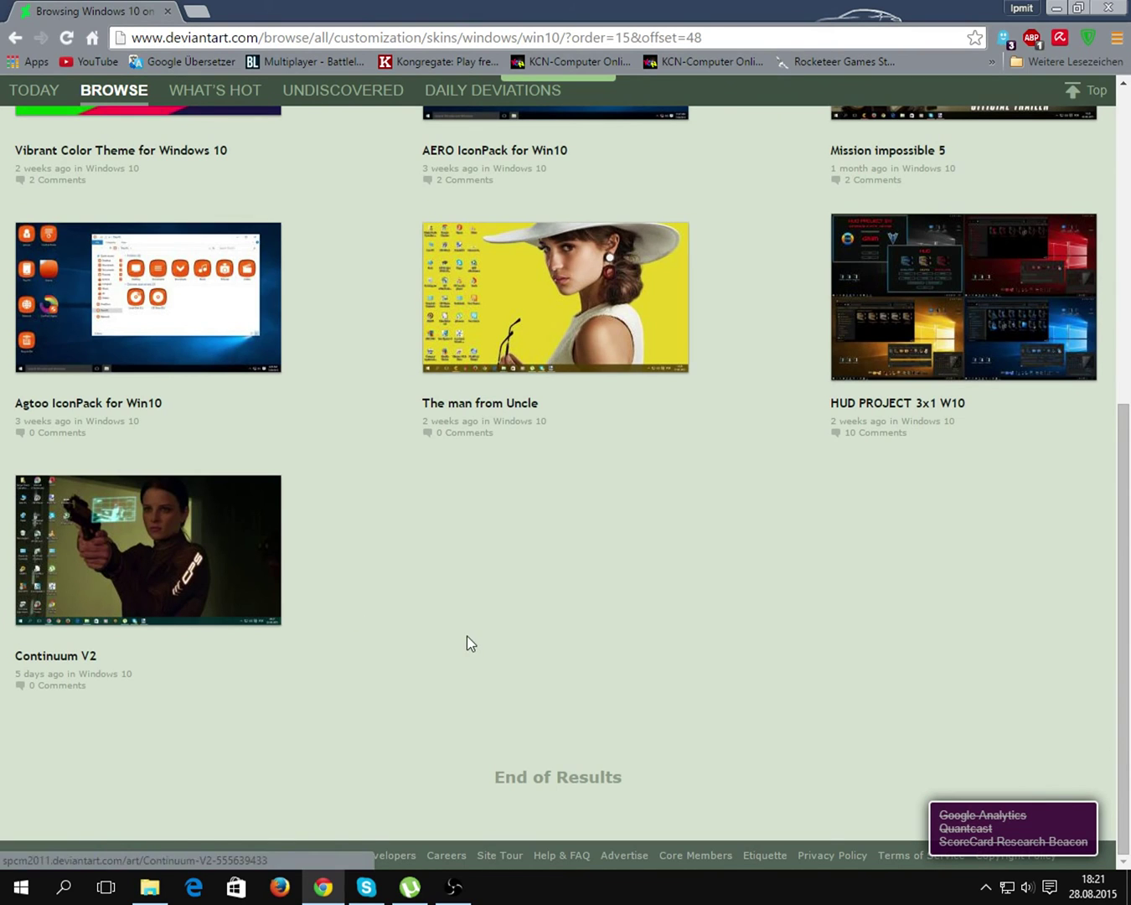
pyautogui.scroll(7, 573, 775)
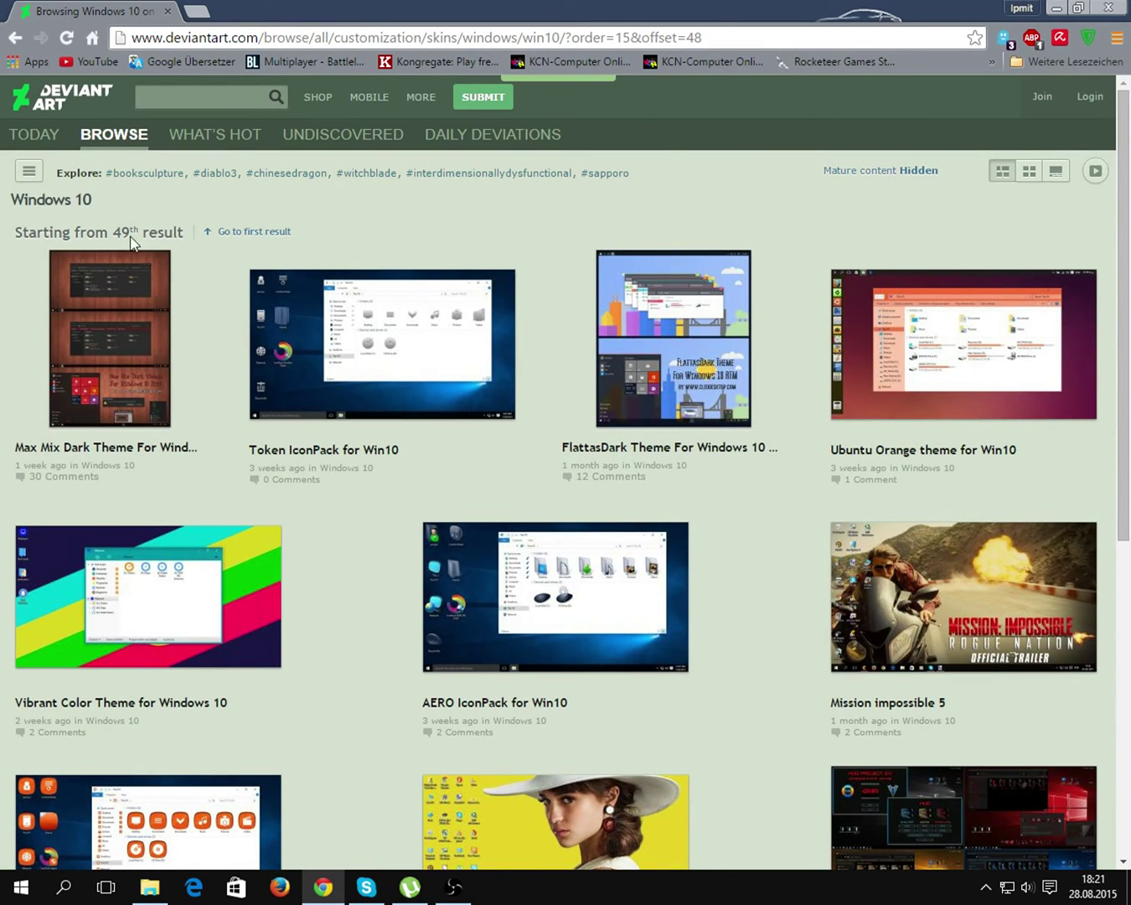
# Go to the first result of the Windows 10 listing and open the WatchOS theme for Win10 to download it.
pyautogui.click(255, 237)
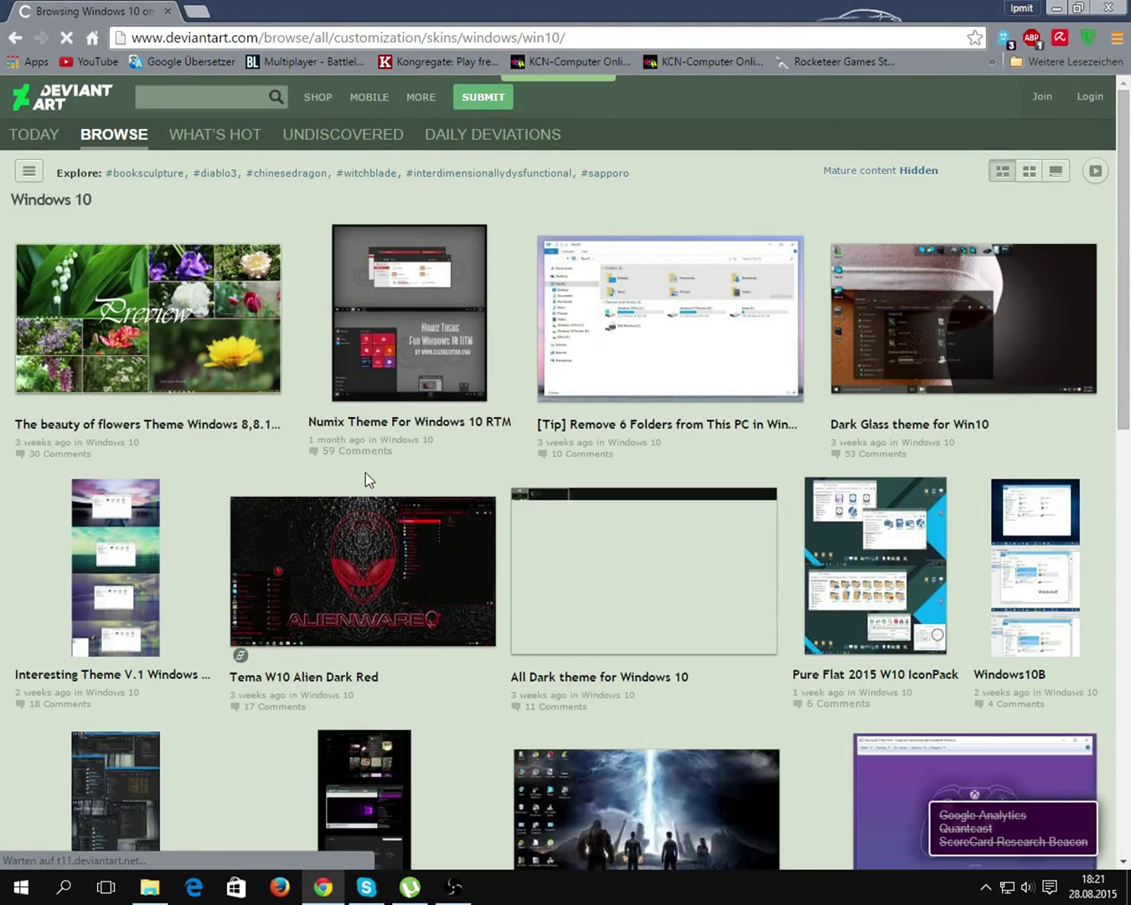
pyautogui.scroll(-2, 796, 502)
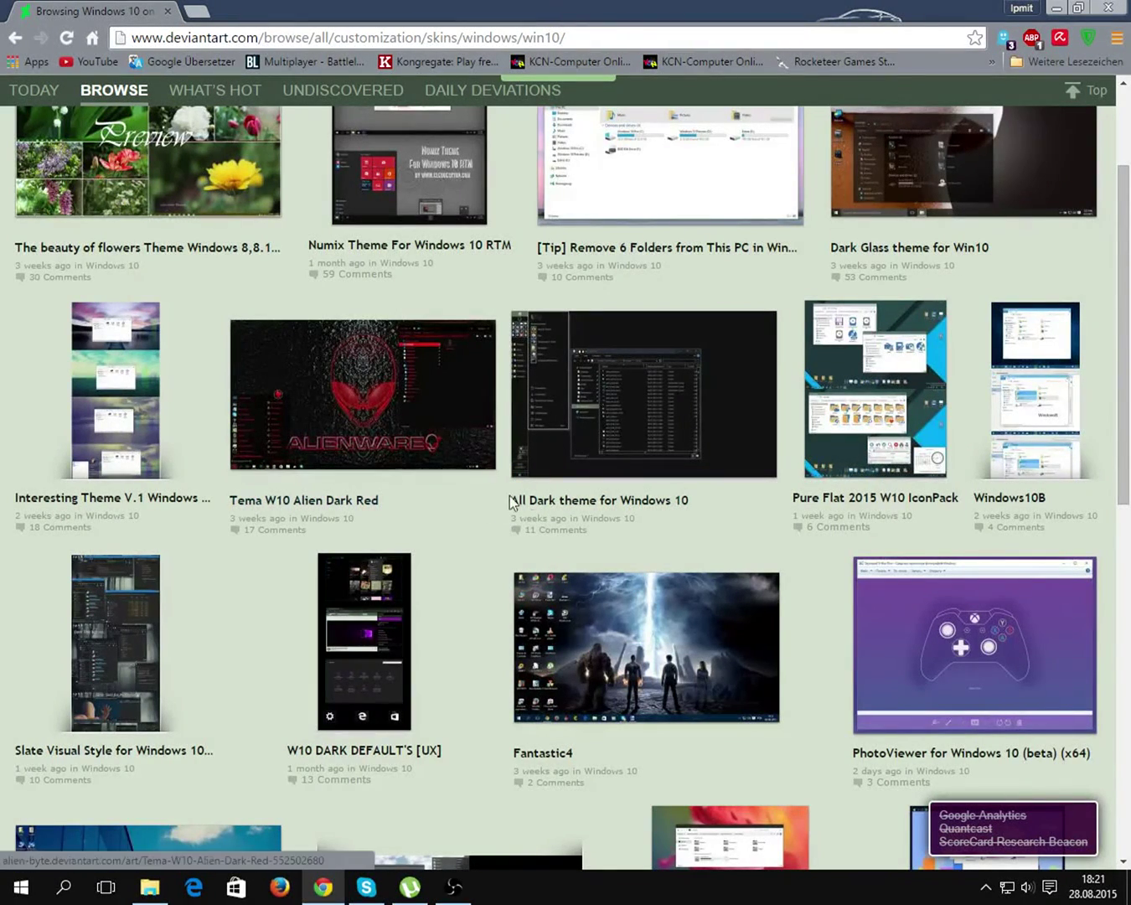
pyautogui.scroll(-1, 670, 590)
pyautogui.scroll(-5, 668, 590)
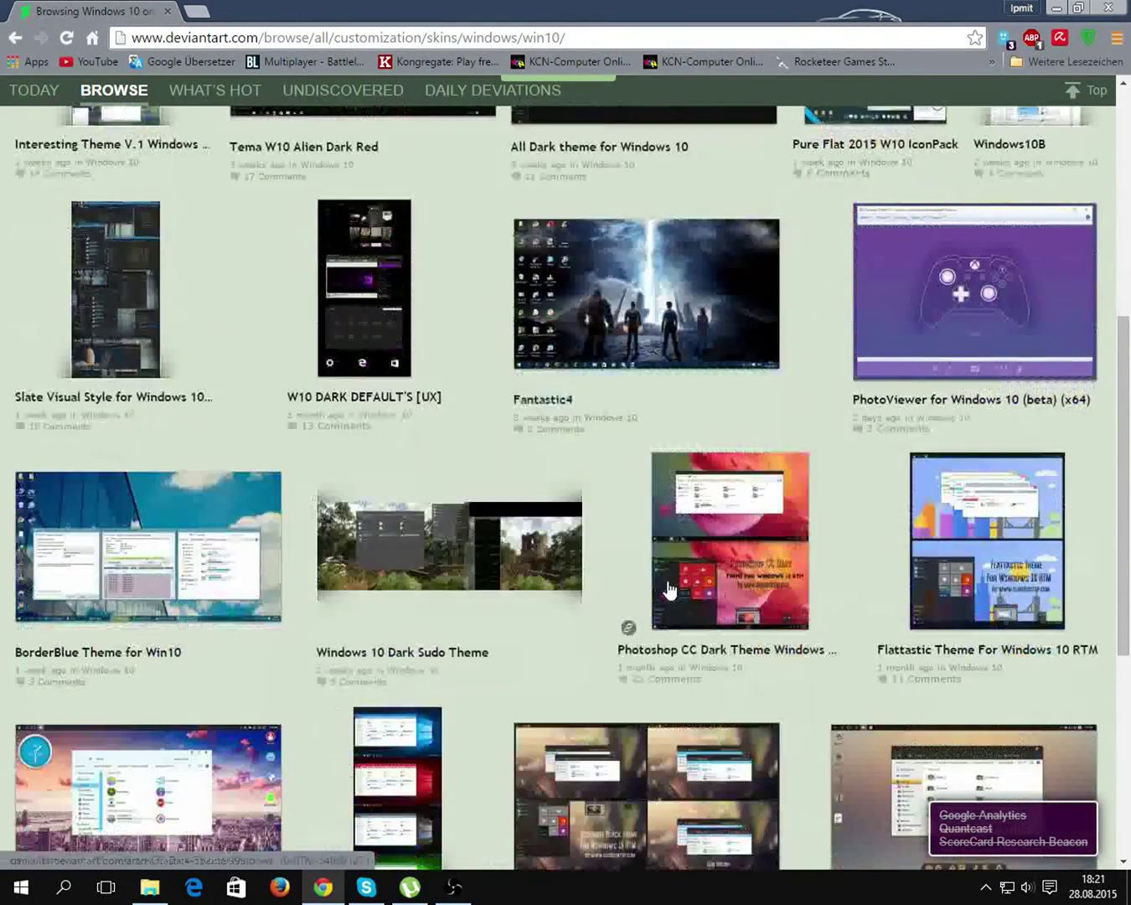
pyautogui.scroll(-2, 668, 591)
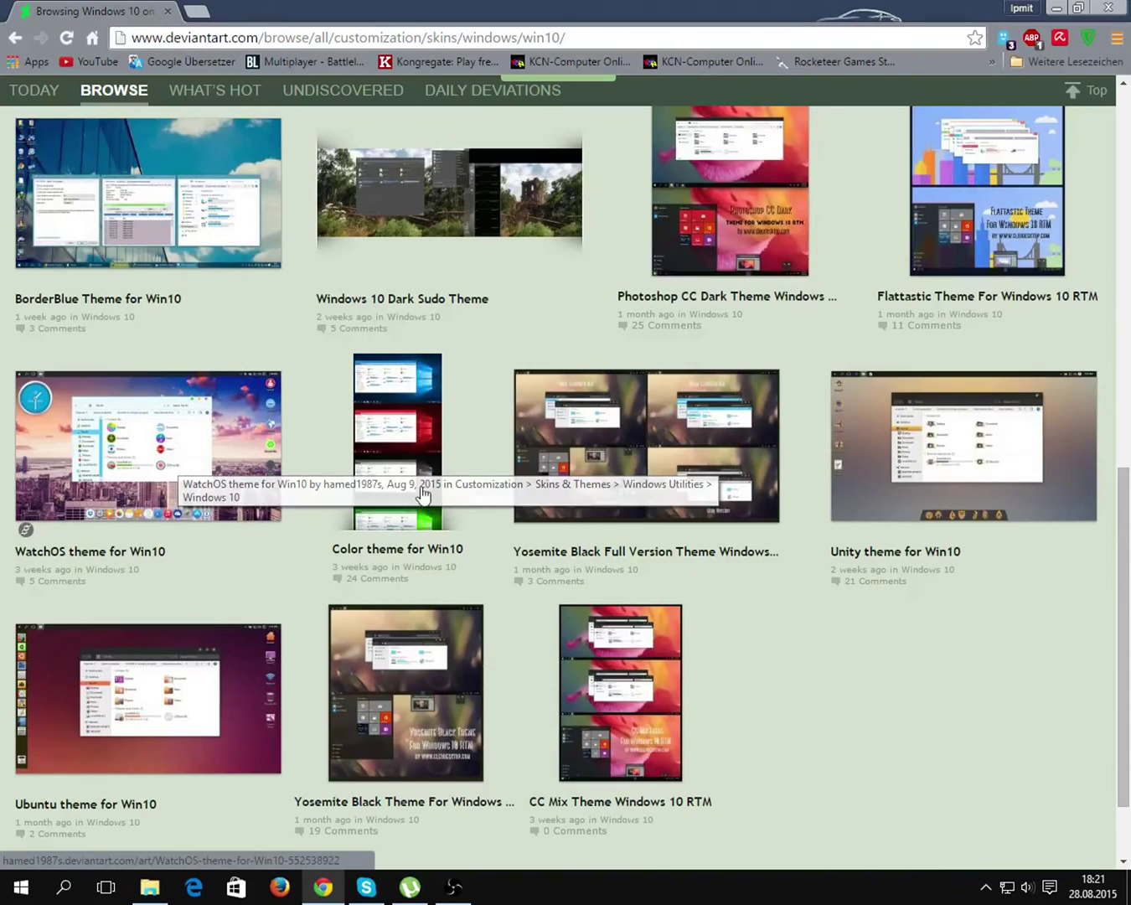
pyautogui.click(190, 453)
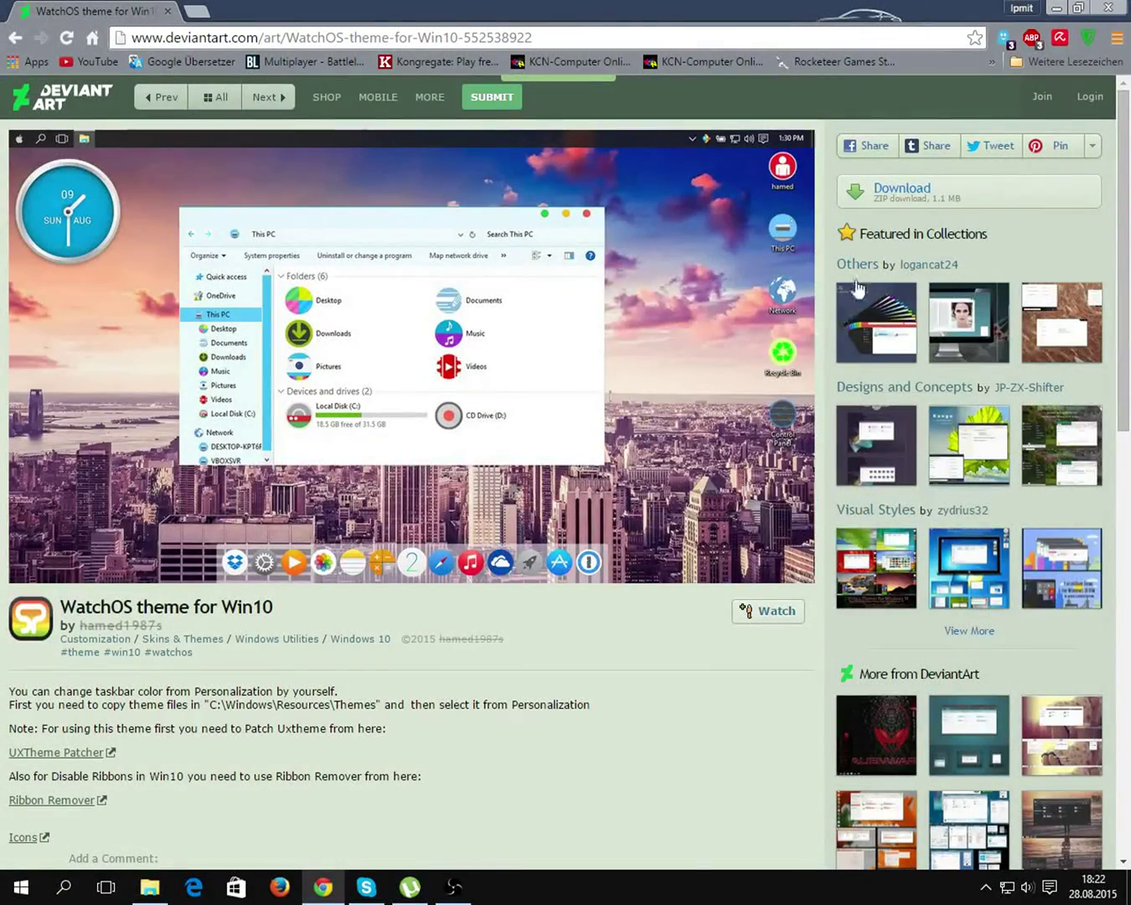
pyautogui.click(920, 201)
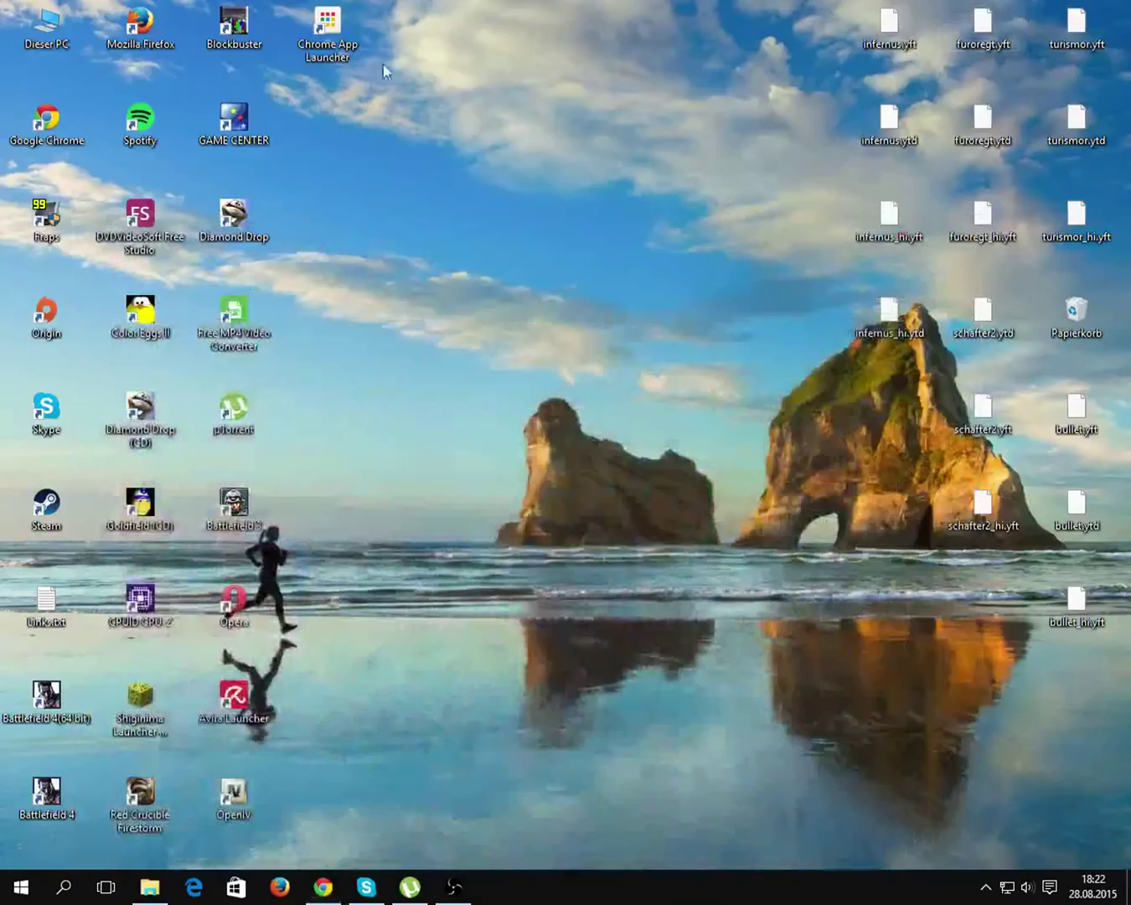
# Open the mac_os_x_el_capitan_dark and watchos theme archives from the Downloads folder and minimize both WinRAR windows.
pyautogui.click(1056, 7)
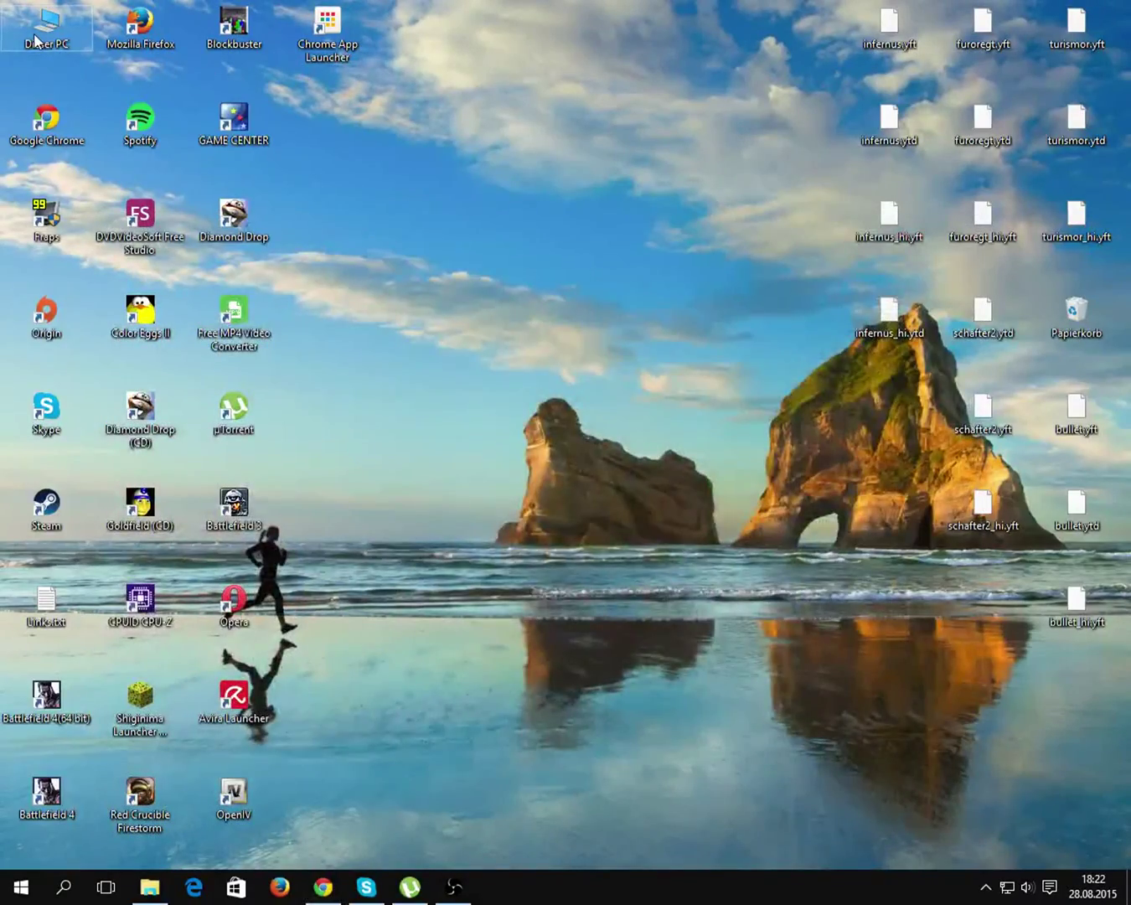
pyautogui.doubleClick(37, 41)
pyautogui.click(303, 360)
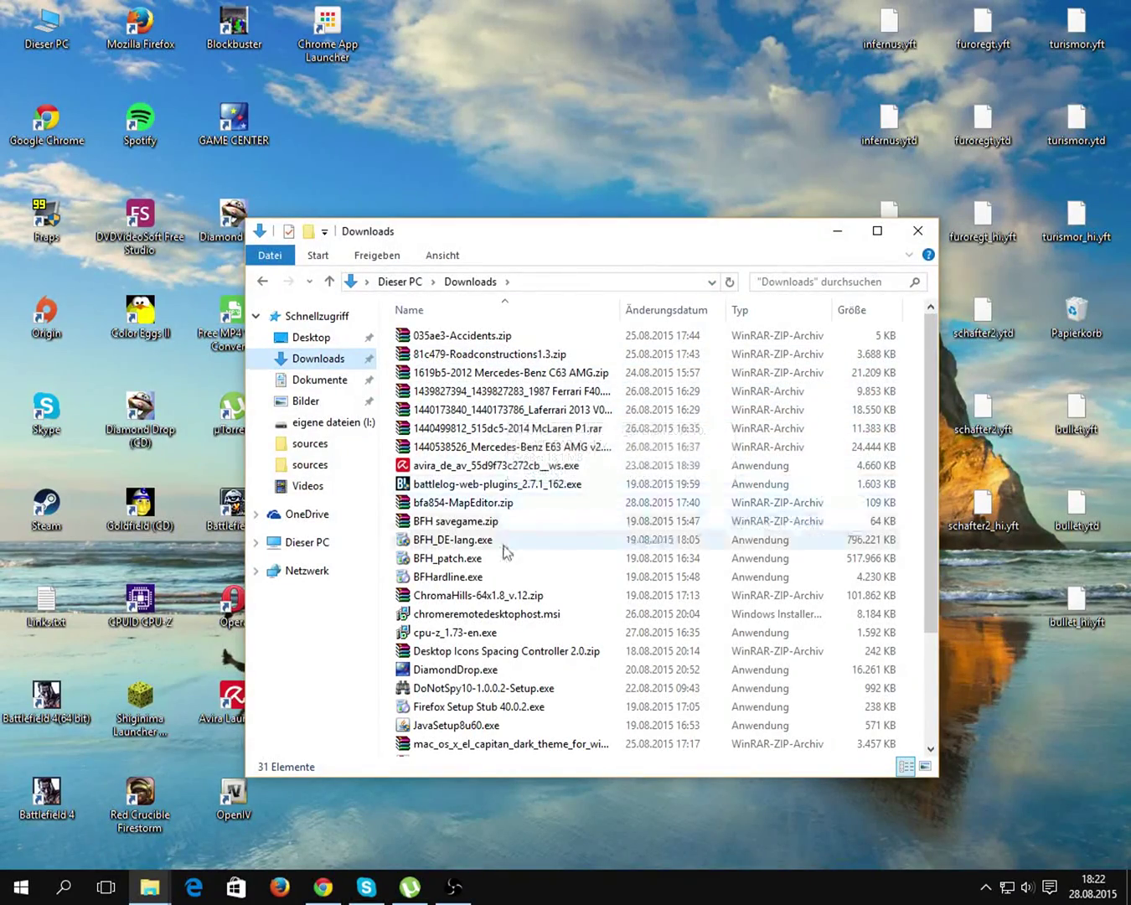
pyautogui.scroll(-3, 486, 542)
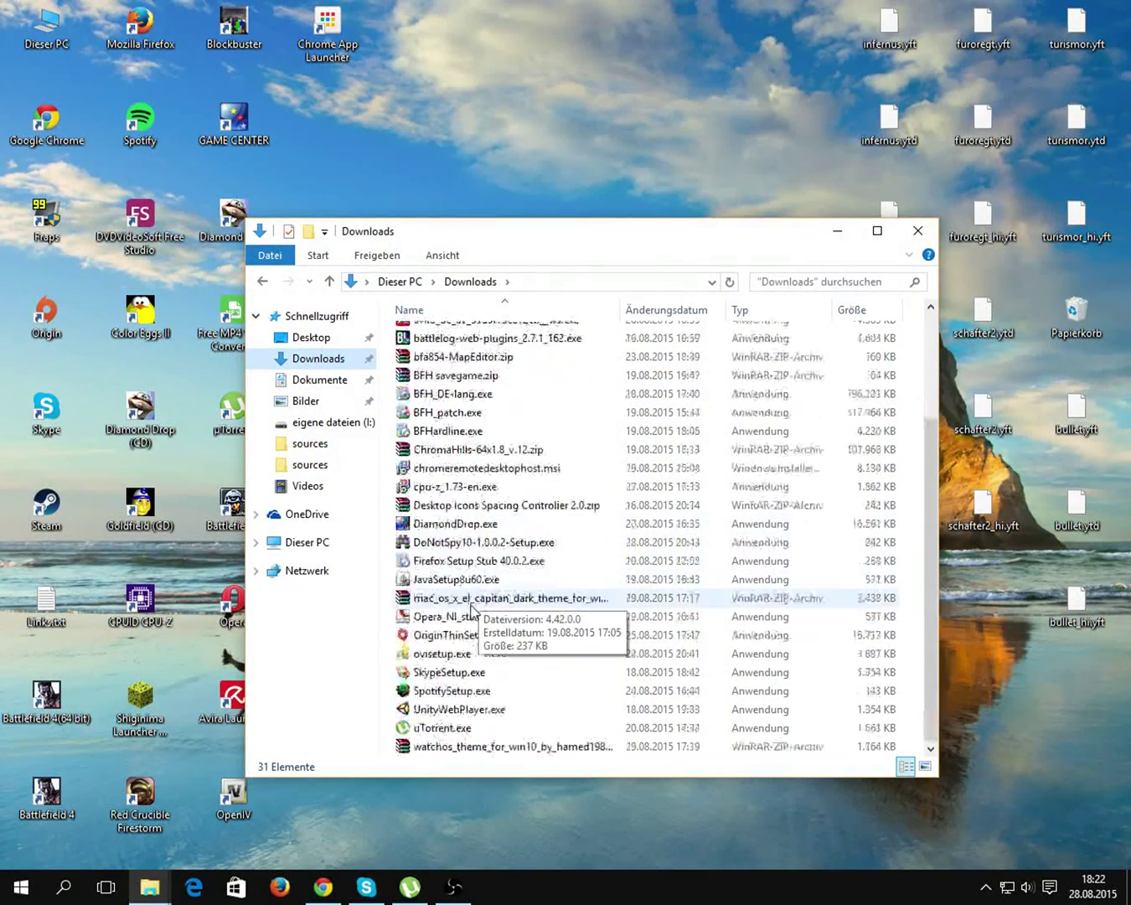
pyautogui.doubleClick(515, 596)
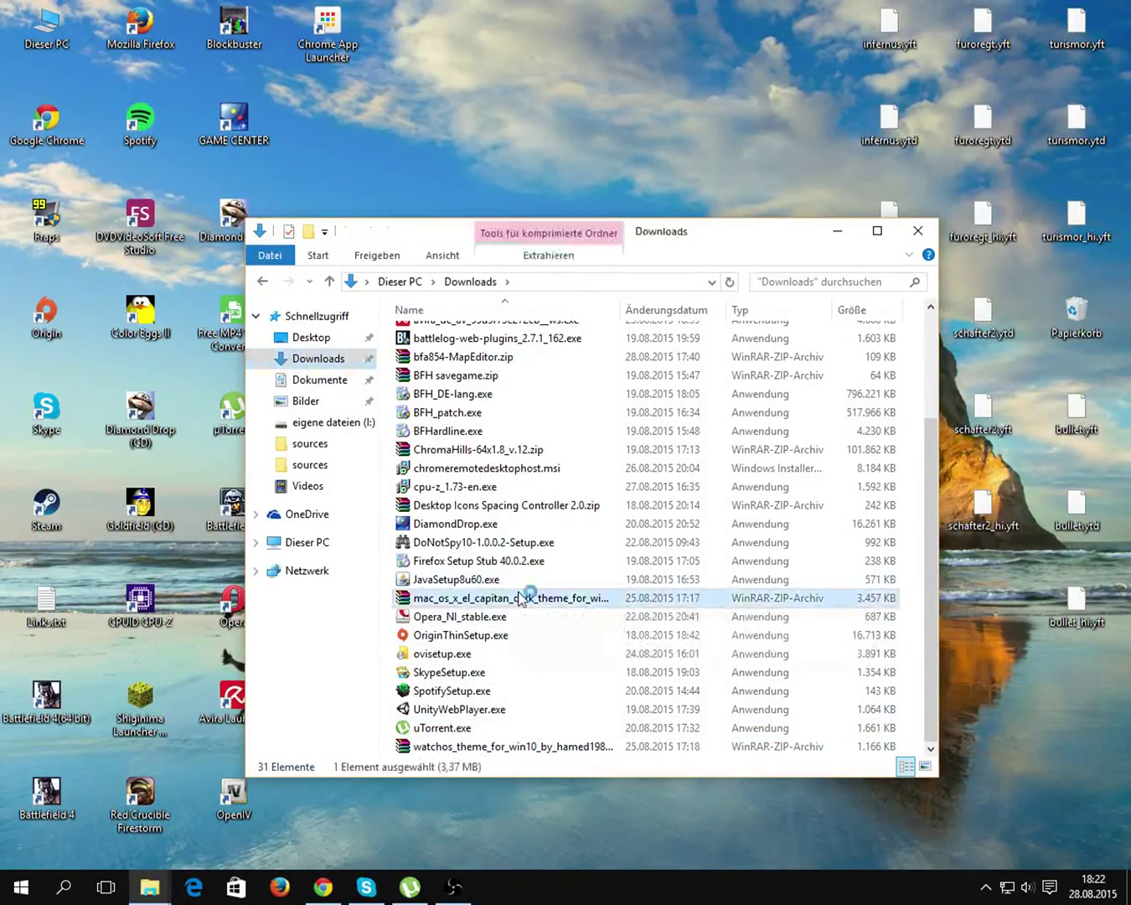
pyautogui.click(774, 221)
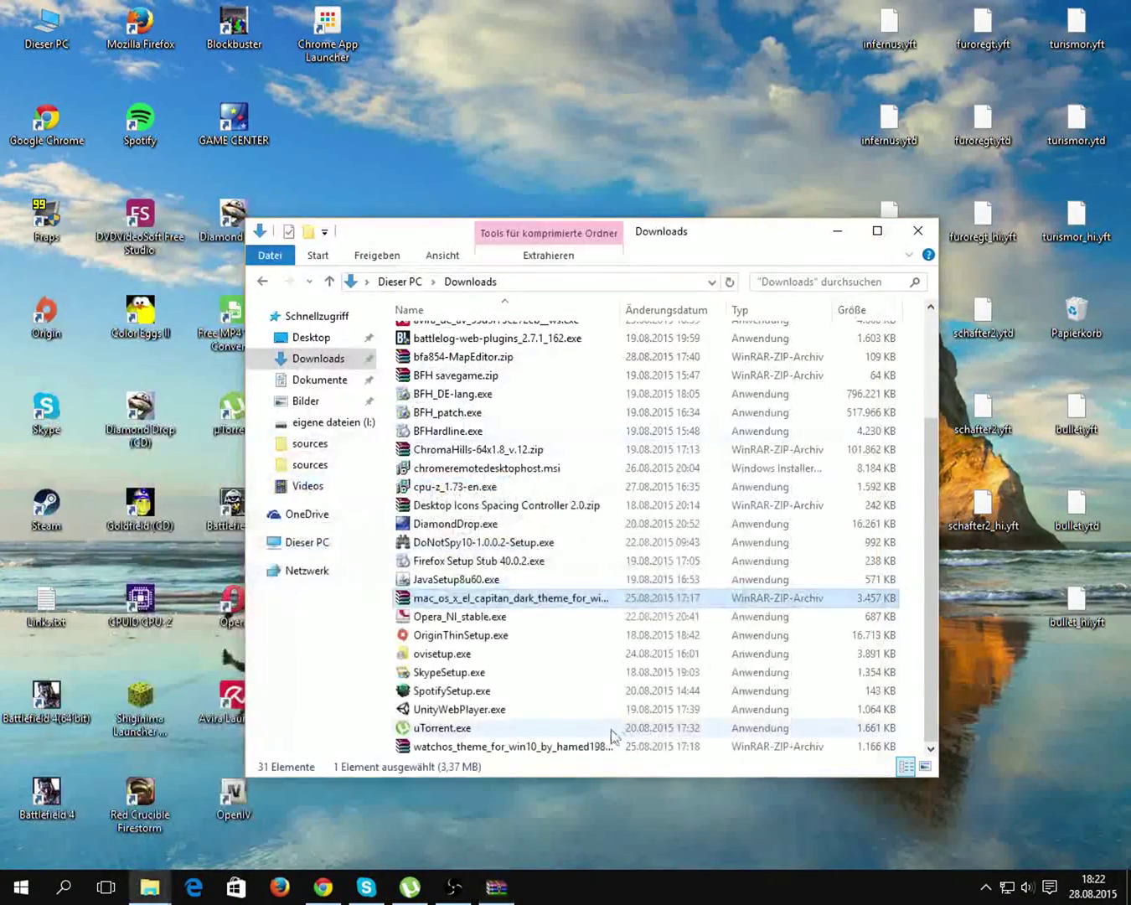
pyautogui.doubleClick(586, 746)
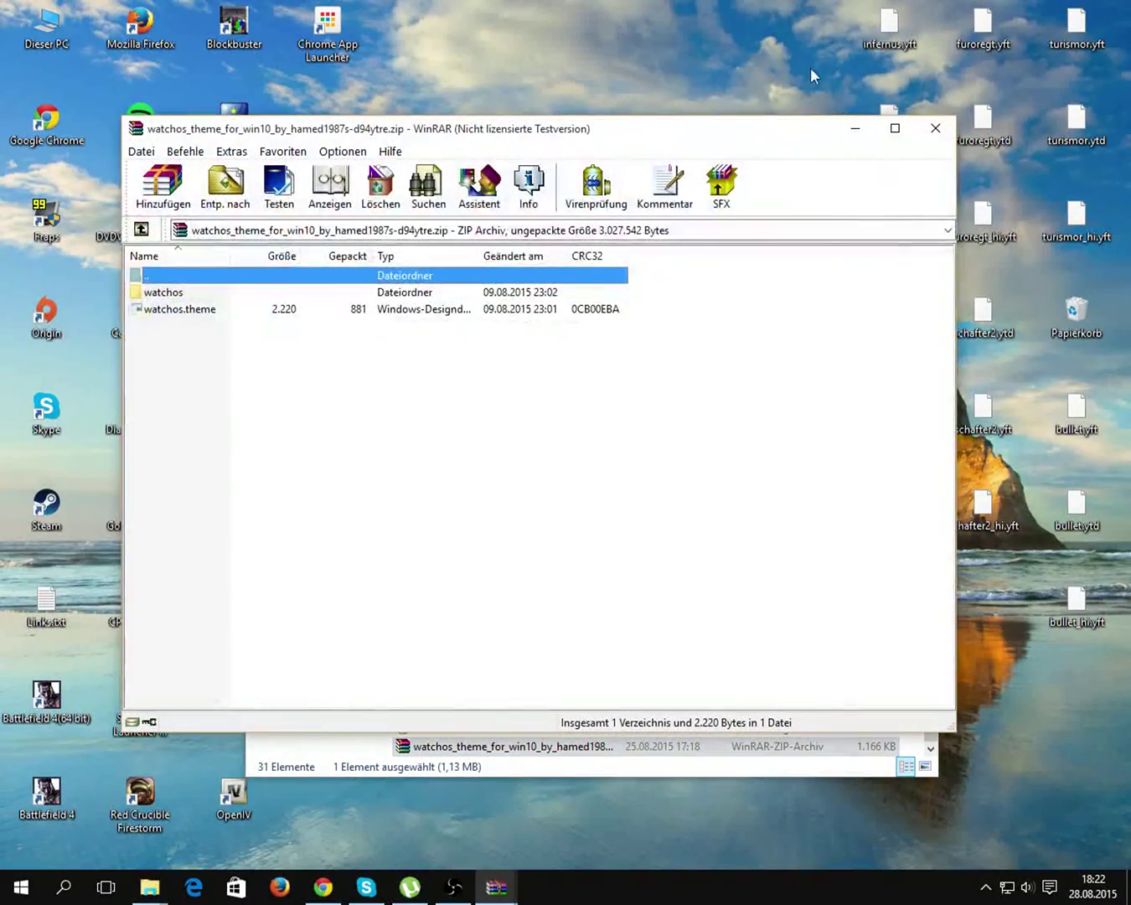
pyautogui.click(854, 128)
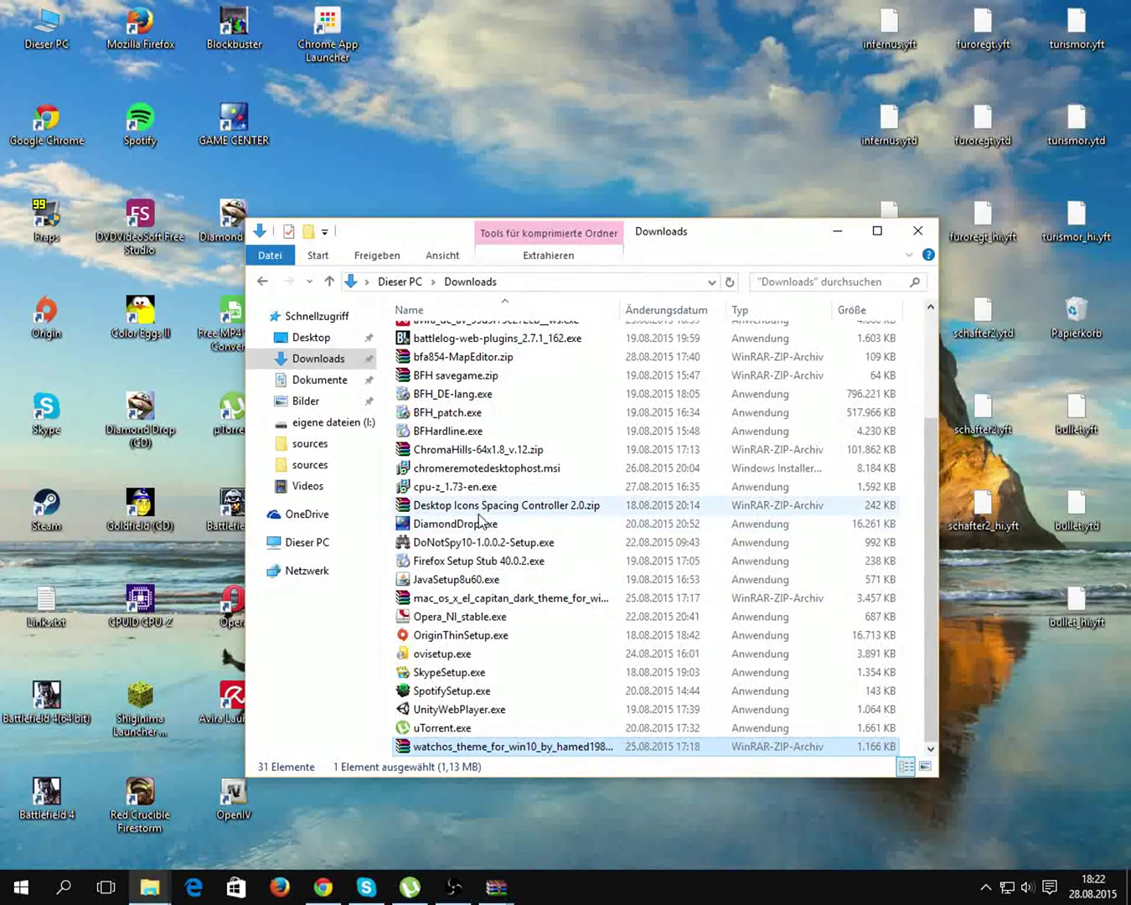
# Launch UltraUXThemePatcher_3.0.0.exe from the eigene dateien (I:) drive and close the Explorer window.
pyautogui.scroll(3, 480, 522)
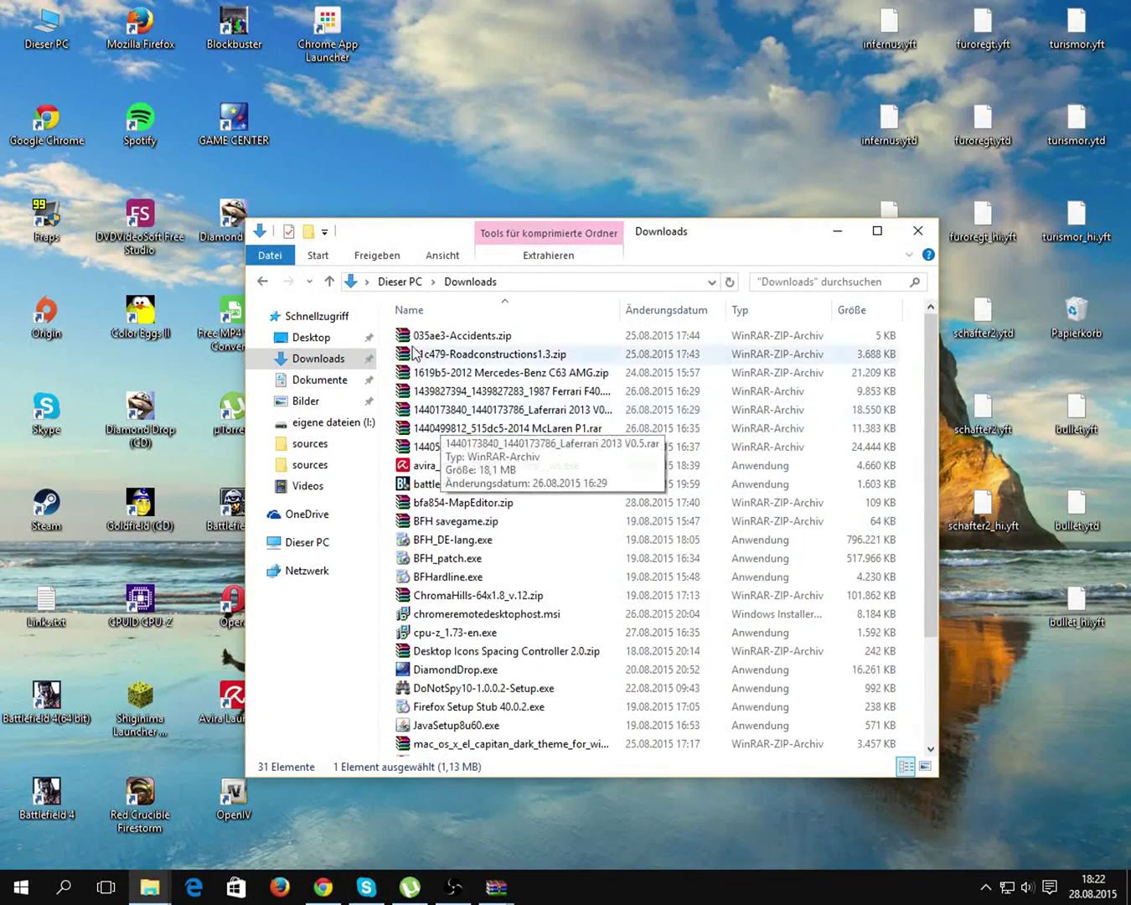
pyautogui.click(263, 282)
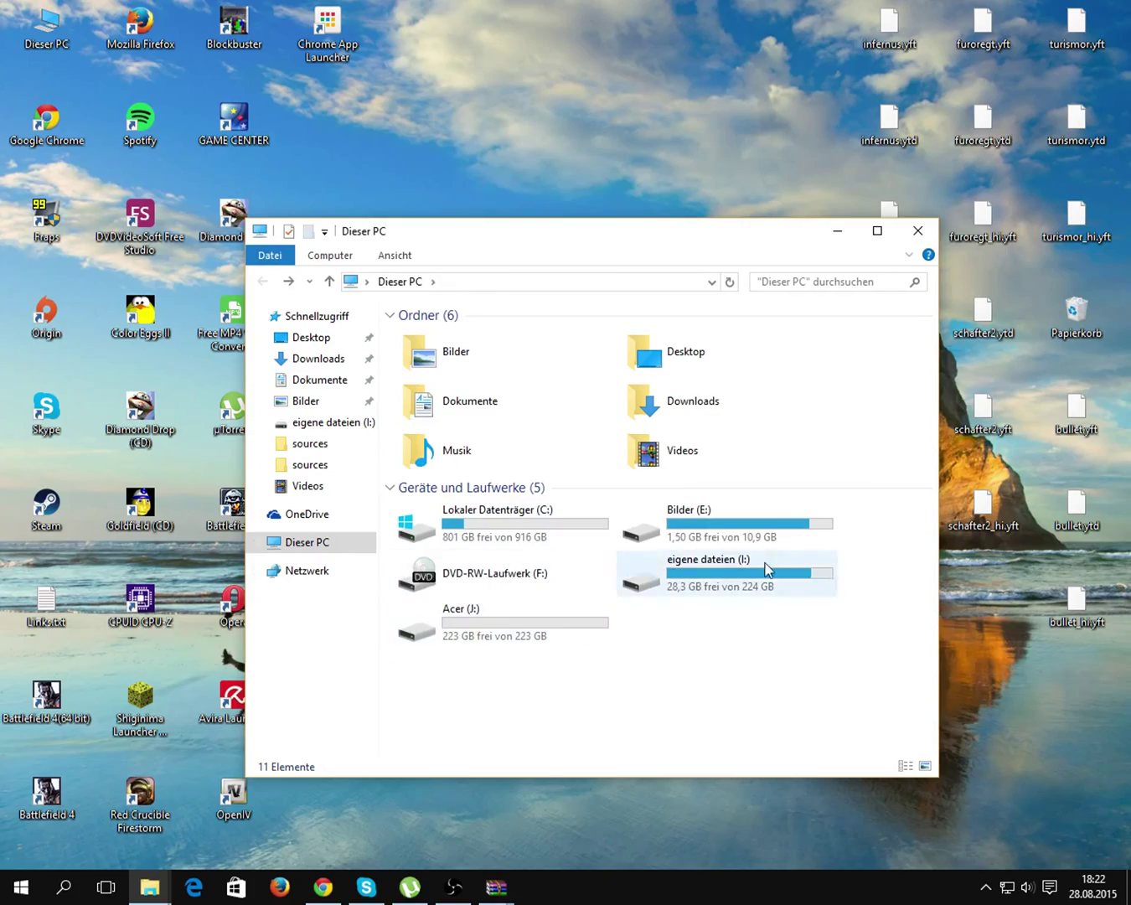
pyautogui.doubleClick(770, 560)
pyautogui.scroll(-3, 594, 587)
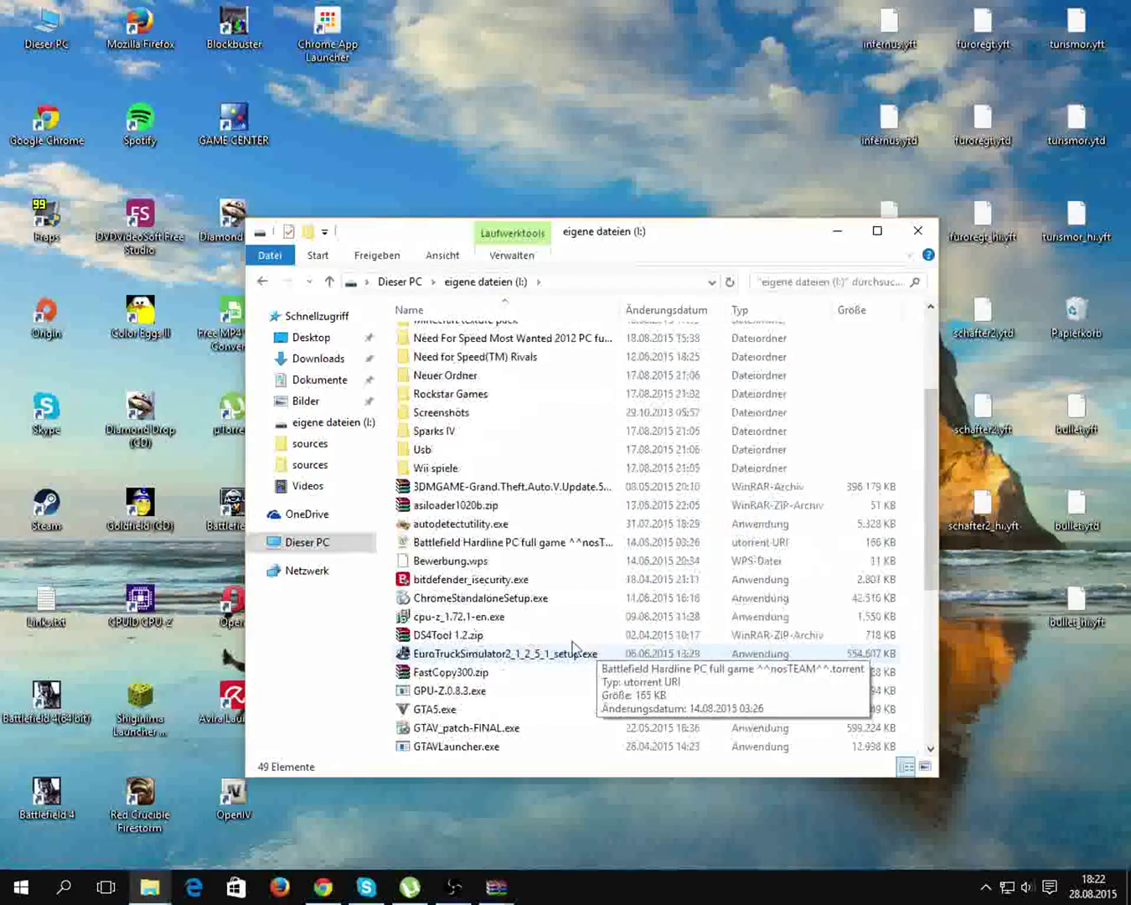
pyautogui.scroll(-2, 553, 595)
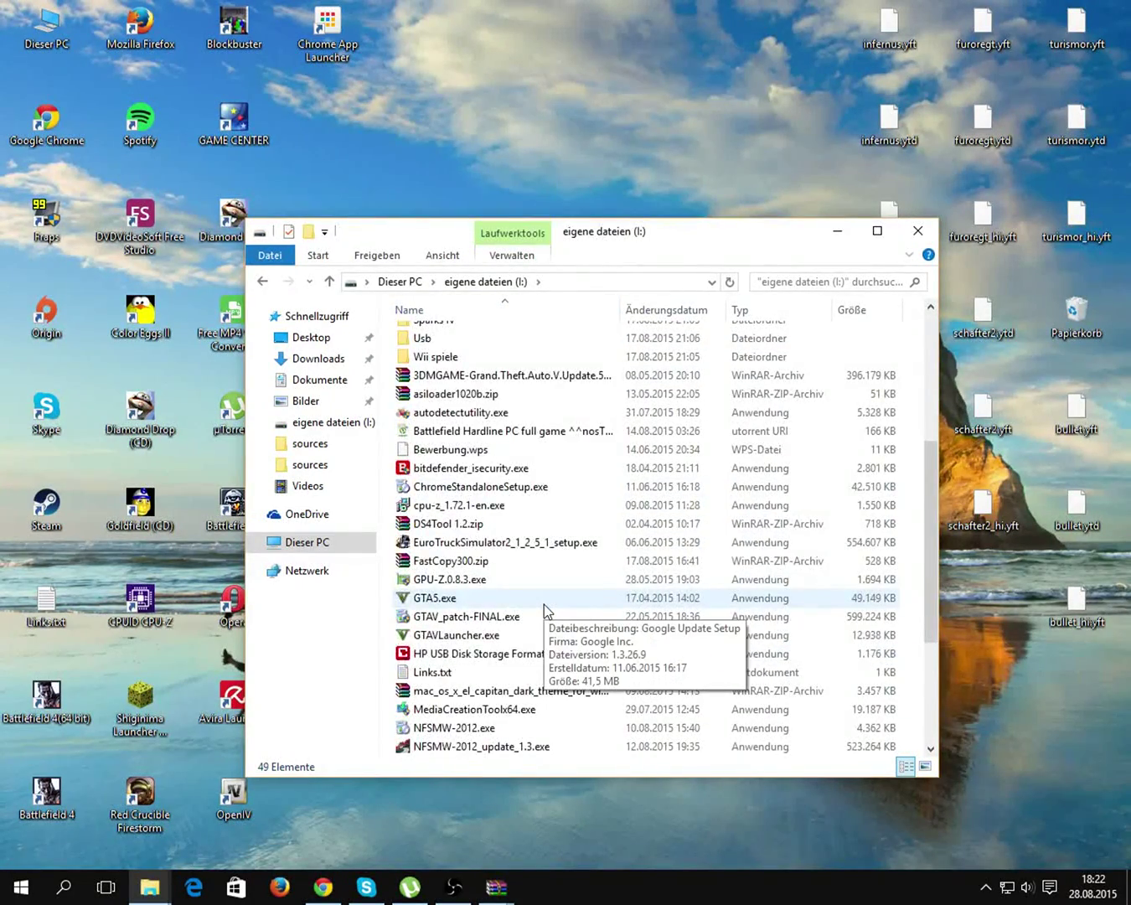
pyautogui.scroll(-2, 543, 605)
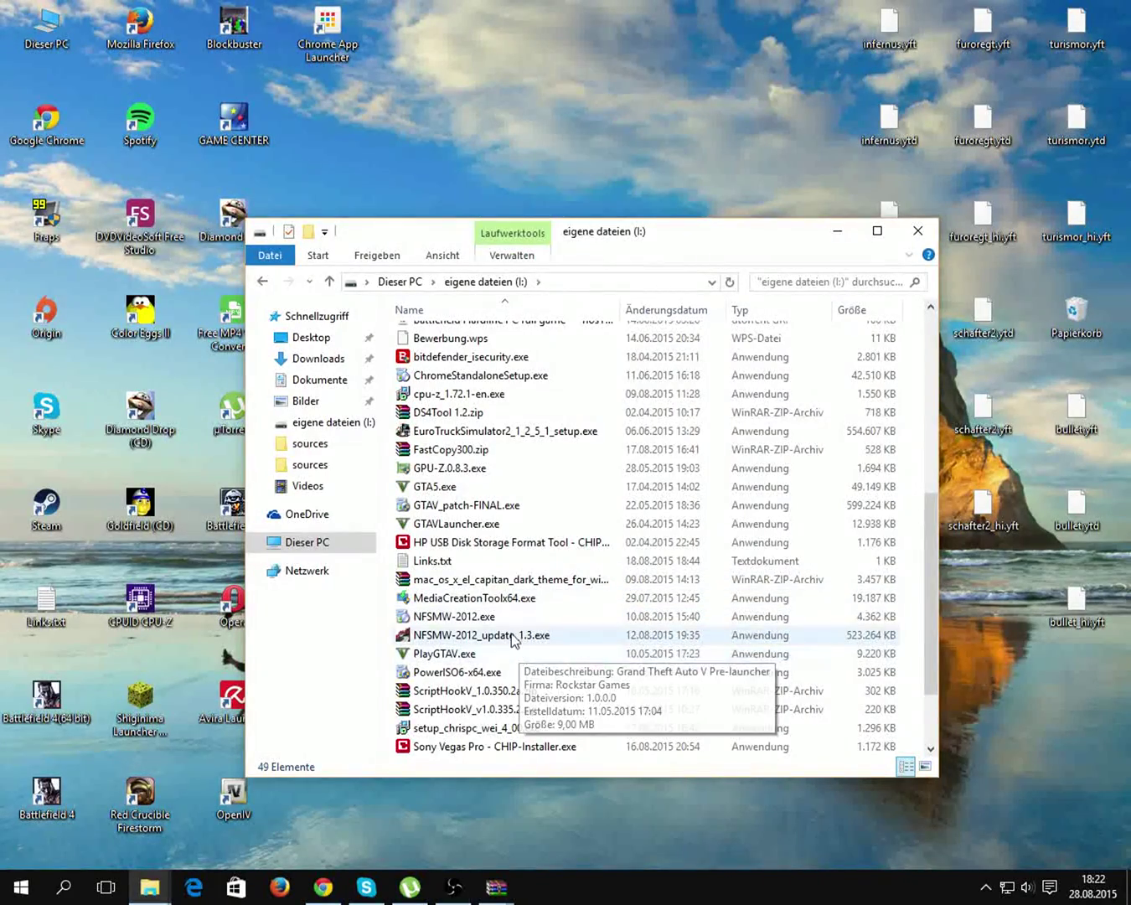
pyautogui.scroll(-2, 519, 695)
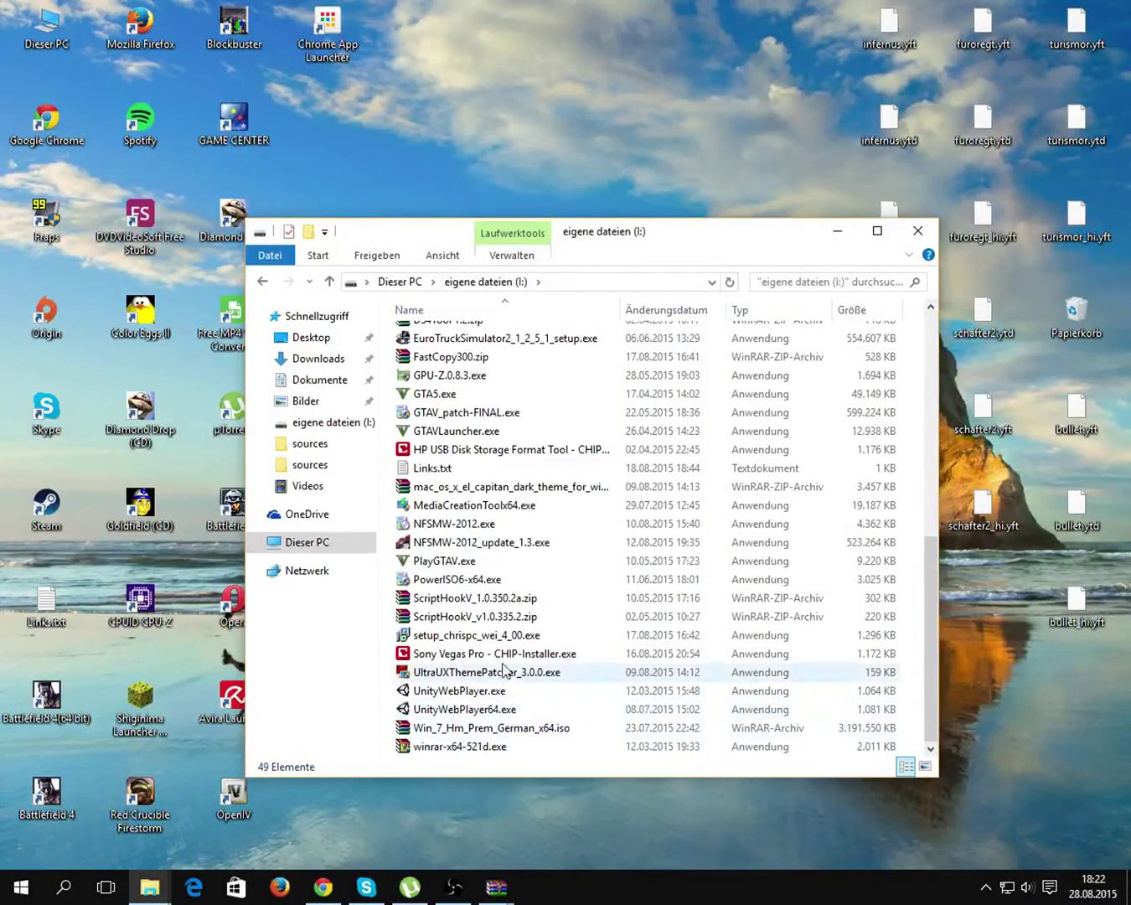
pyautogui.doubleClick(501, 674)
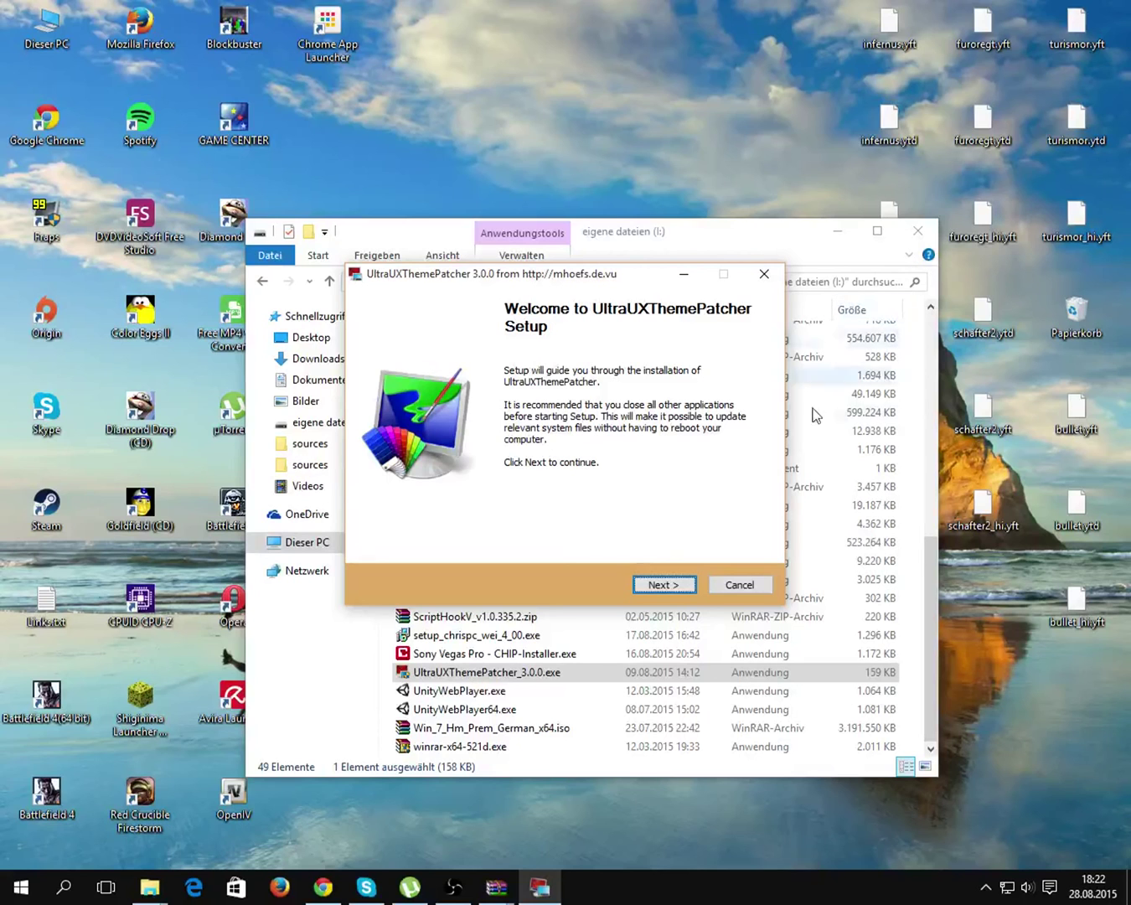
pyautogui.click(912, 235)
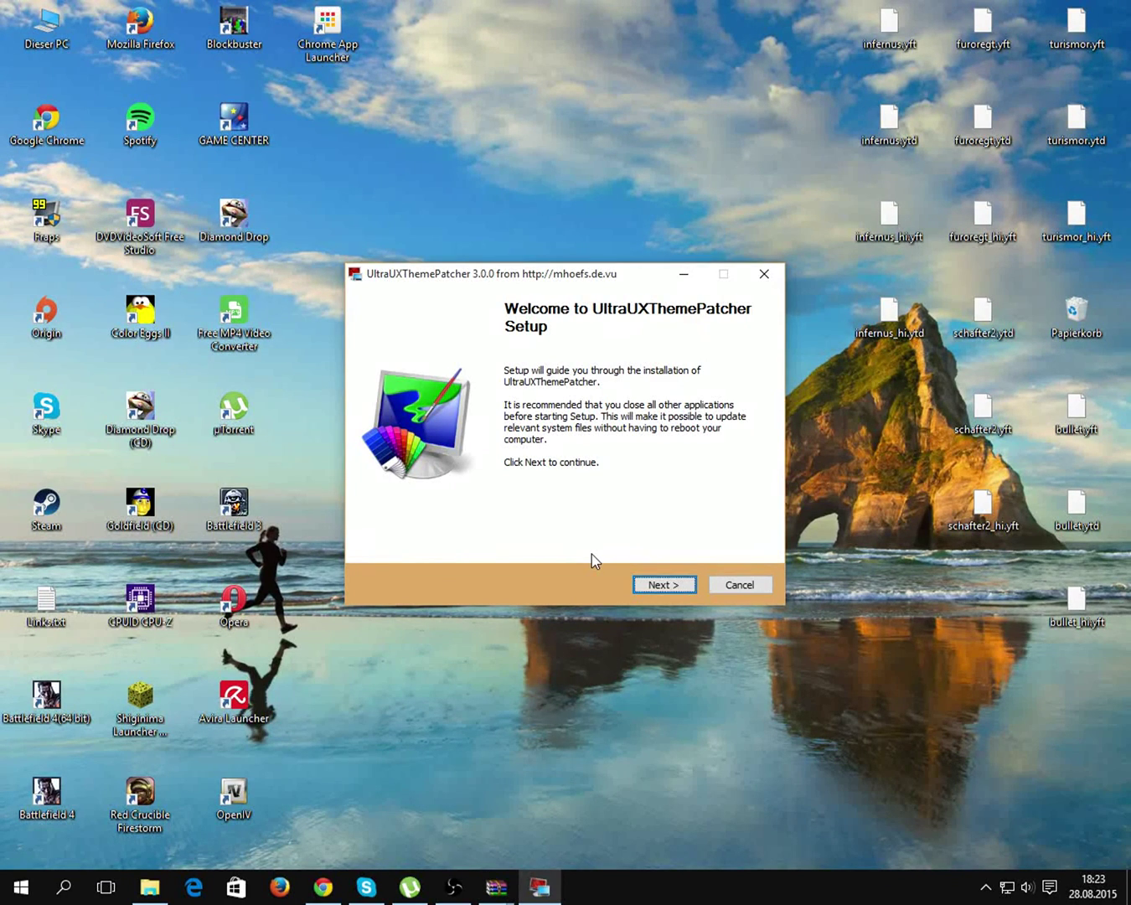
# Run the UltraUXThemePatcher setup through to the end, accepting the license and leaving the PayPal donation option off.
pyautogui.click(665, 586)
pyautogui.click(663, 584)
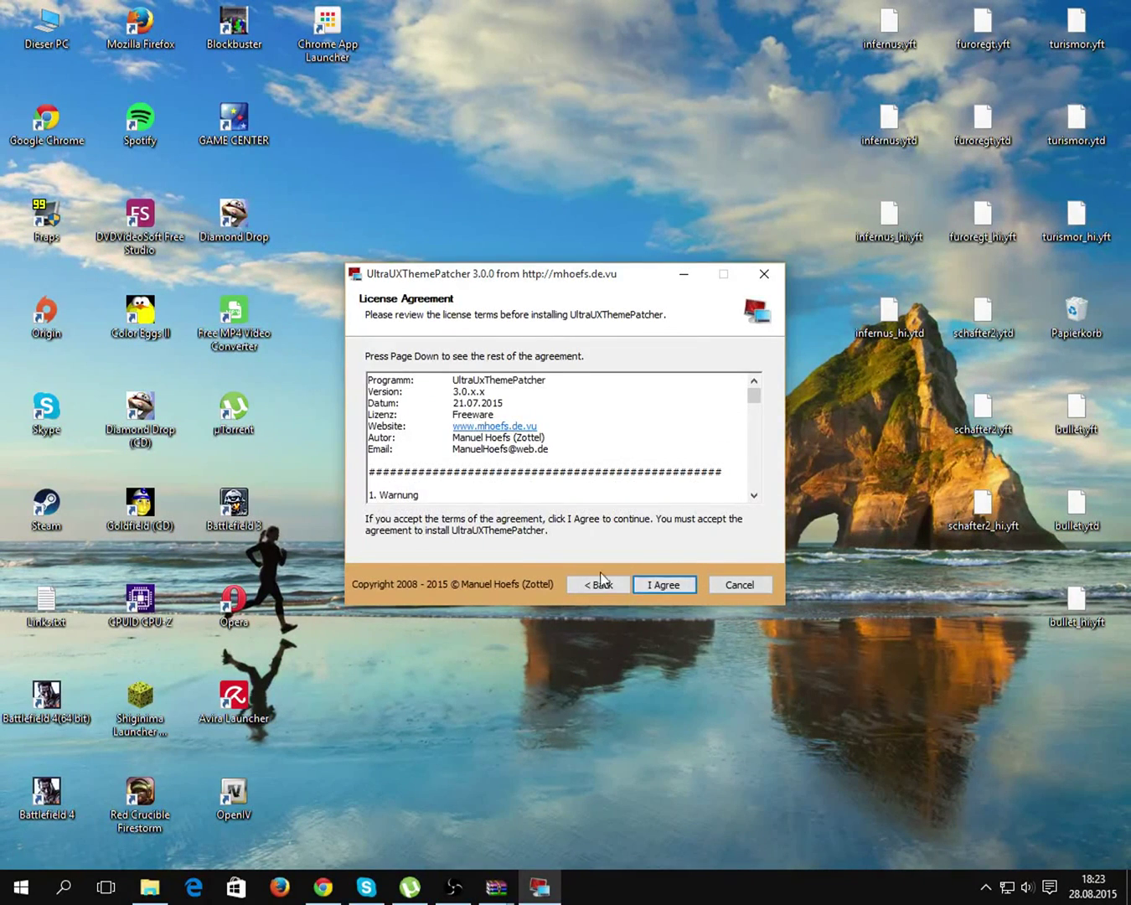
pyautogui.click(644, 583)
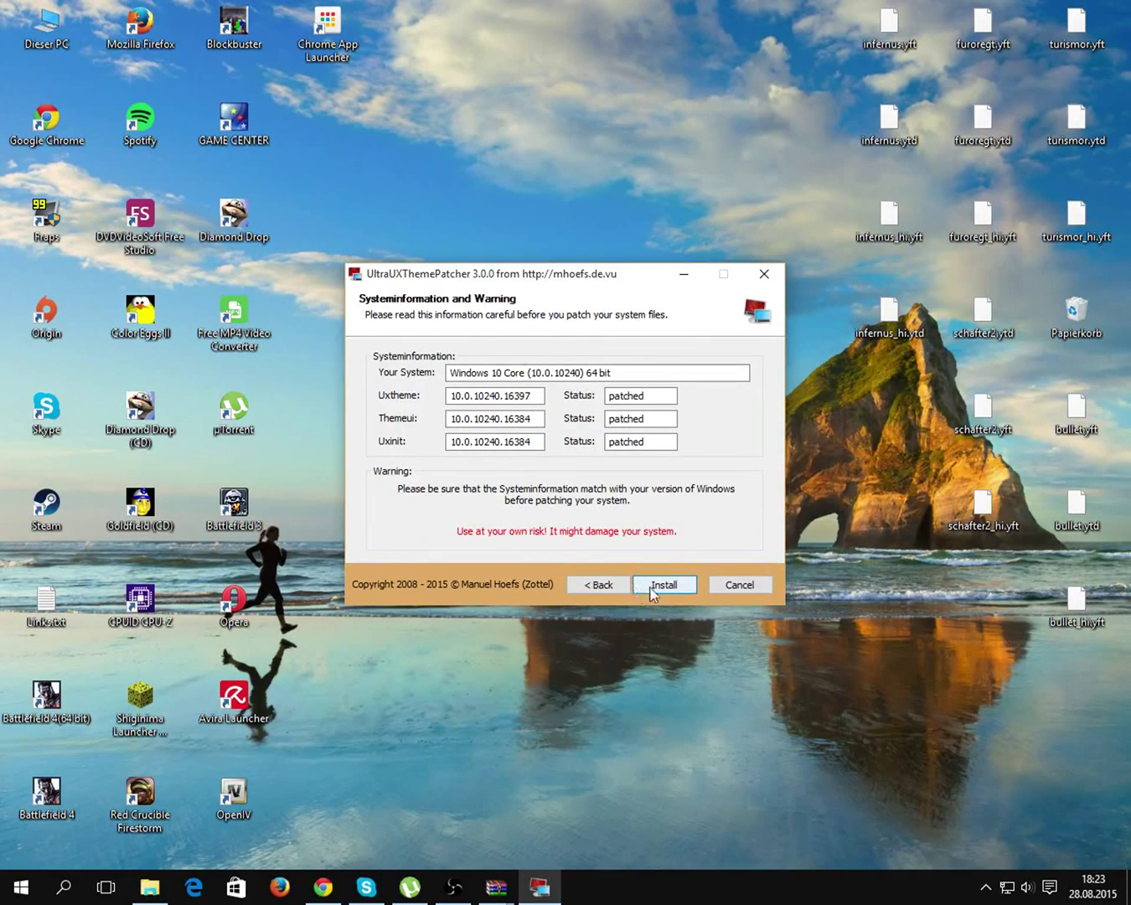
pyautogui.click(637, 586)
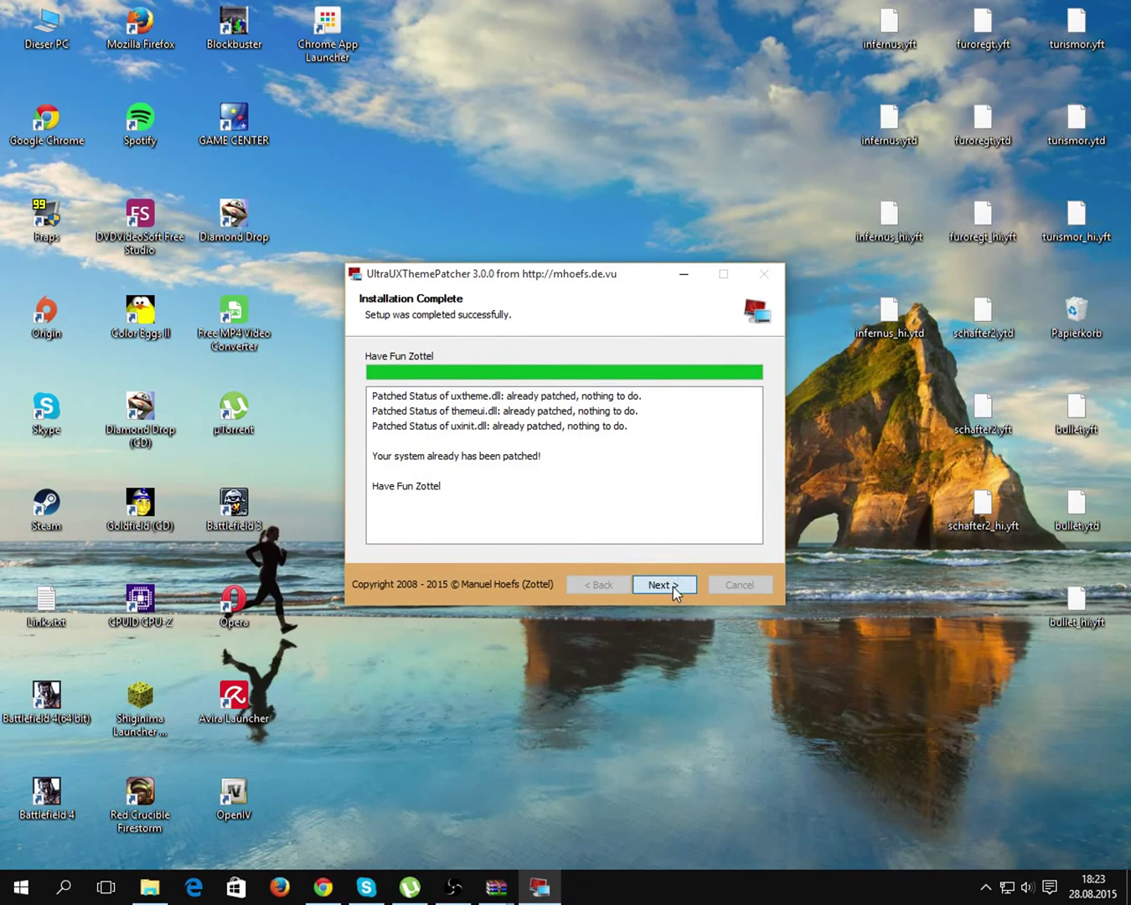
pyautogui.click(672, 587)
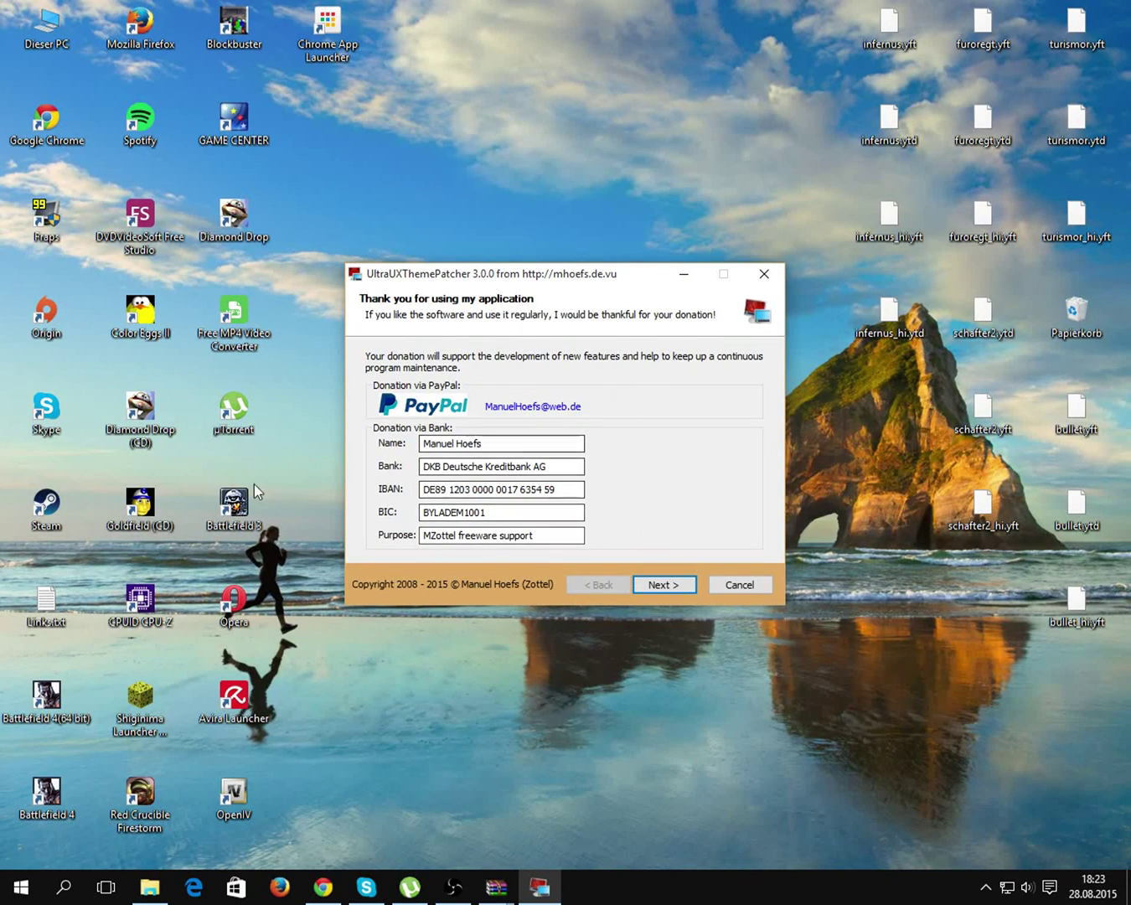
pyautogui.click(644, 580)
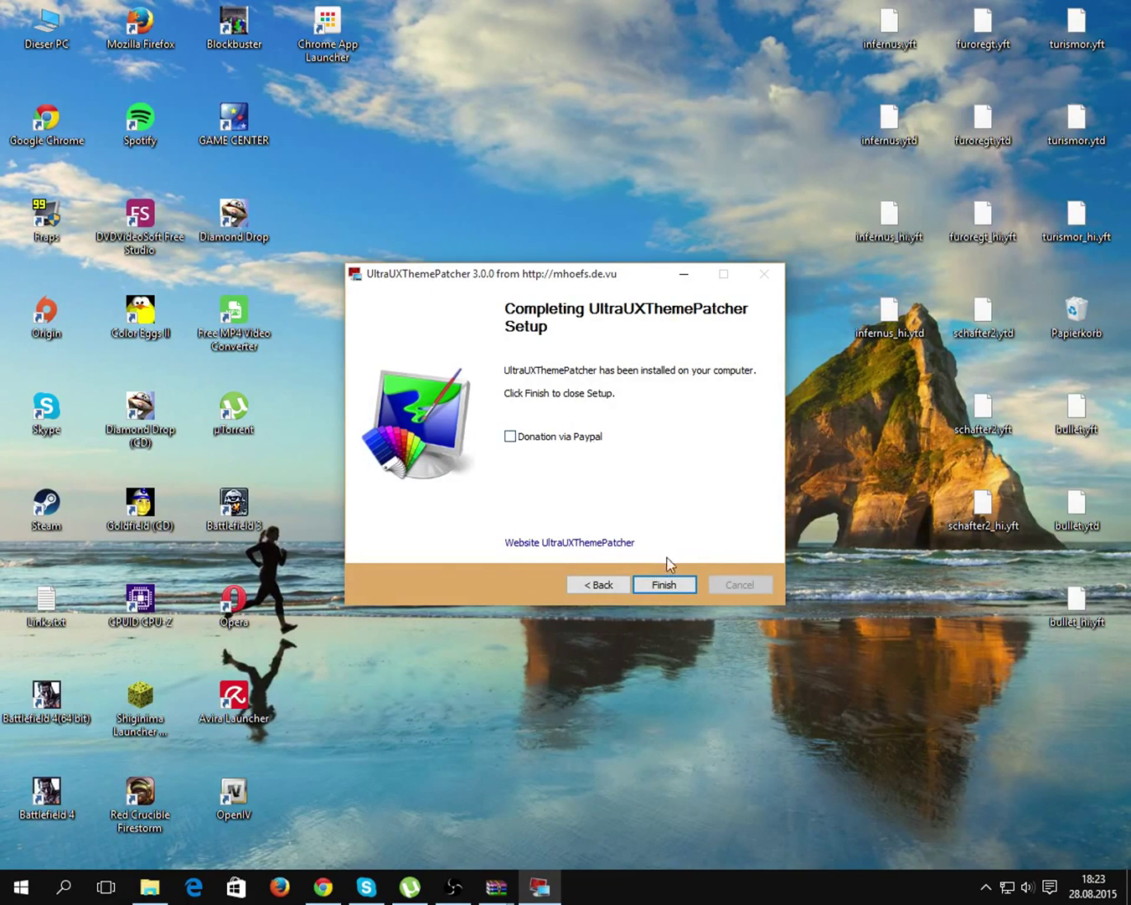
pyautogui.click(662, 586)
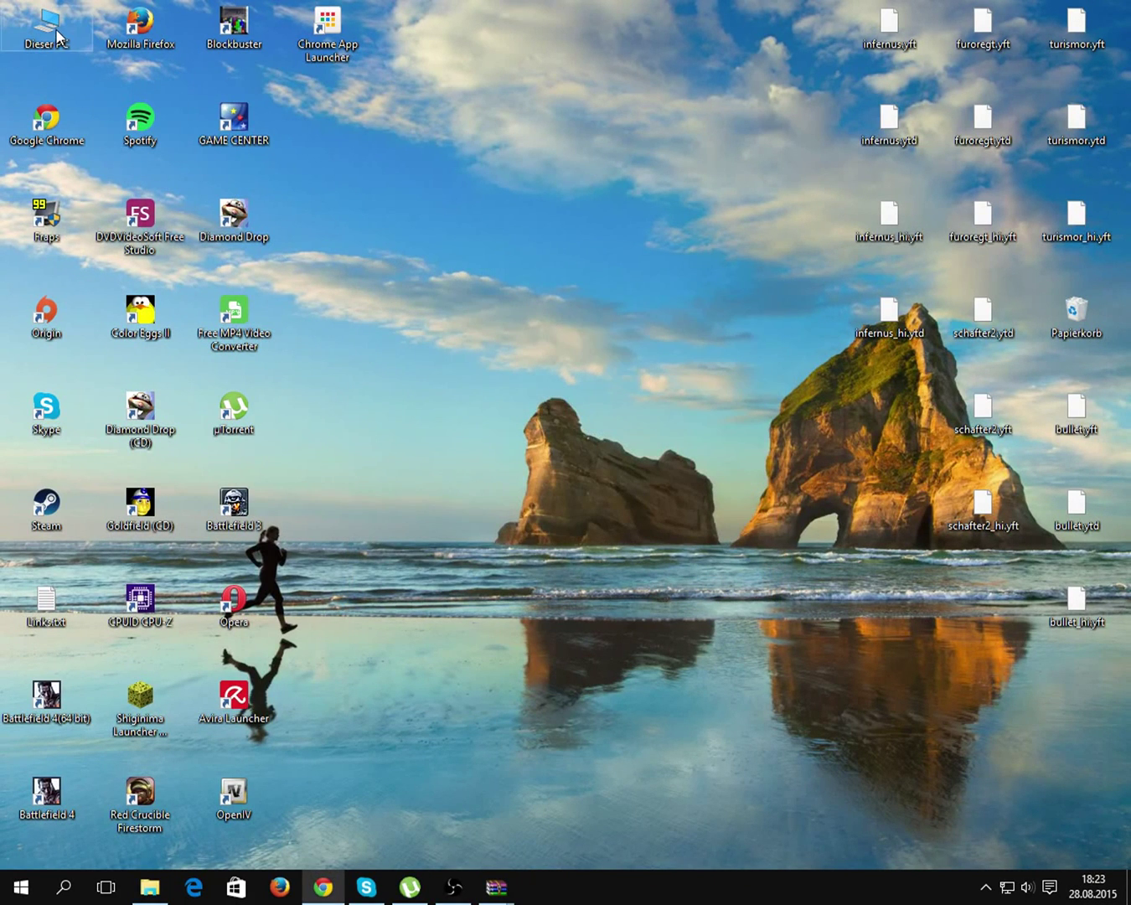
# Open the C:\Windows\Resources\Themes folder from Dieser PC in File Explorer.
pyautogui.doubleClick(57, 34)
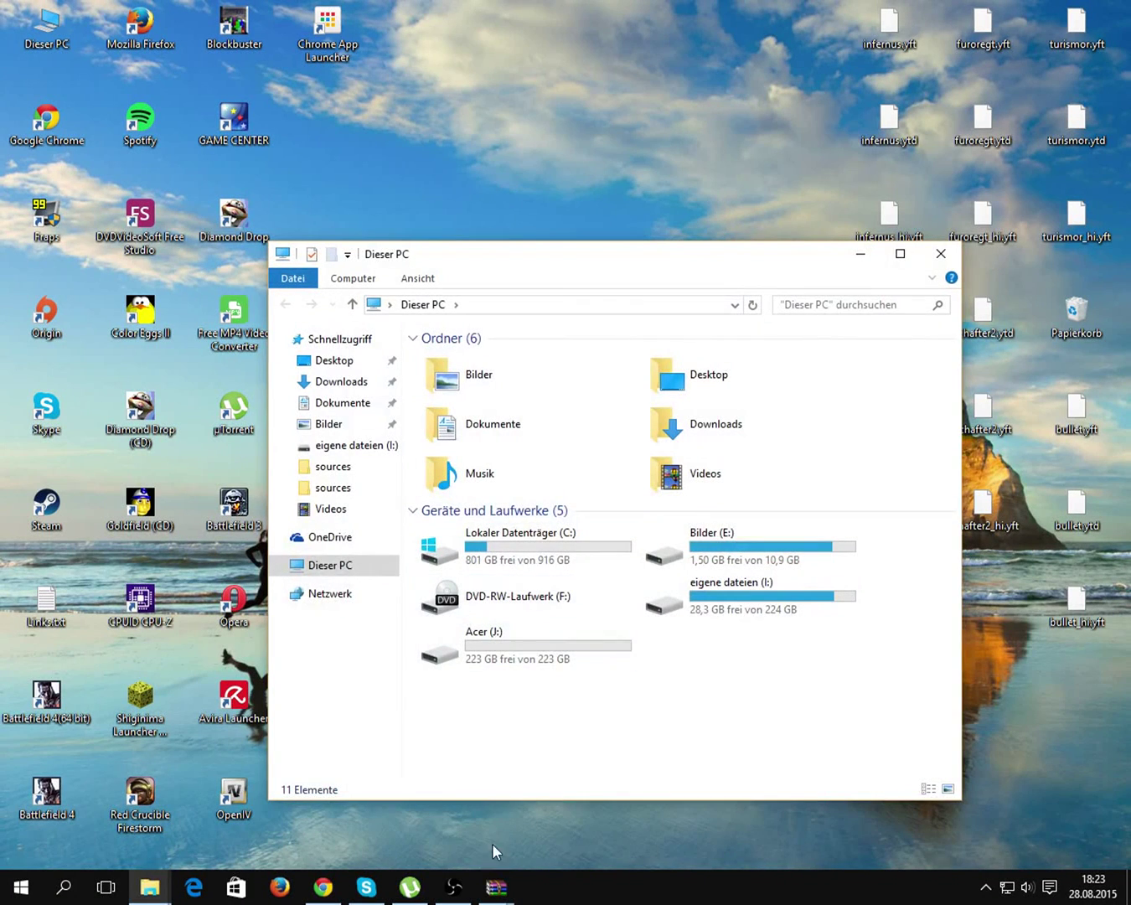
pyautogui.moveTo(494, 884)
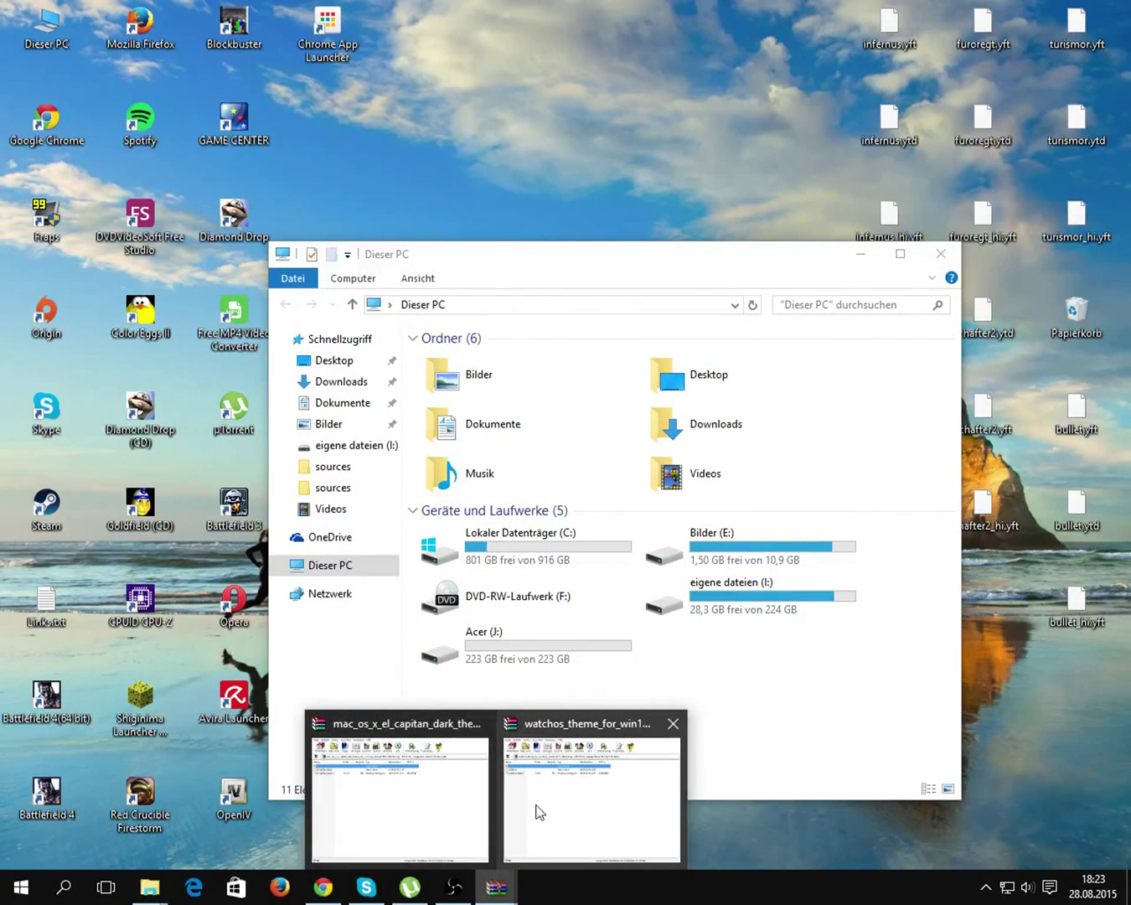
pyautogui.doubleClick(626, 541)
pyautogui.doubleClick(526, 507)
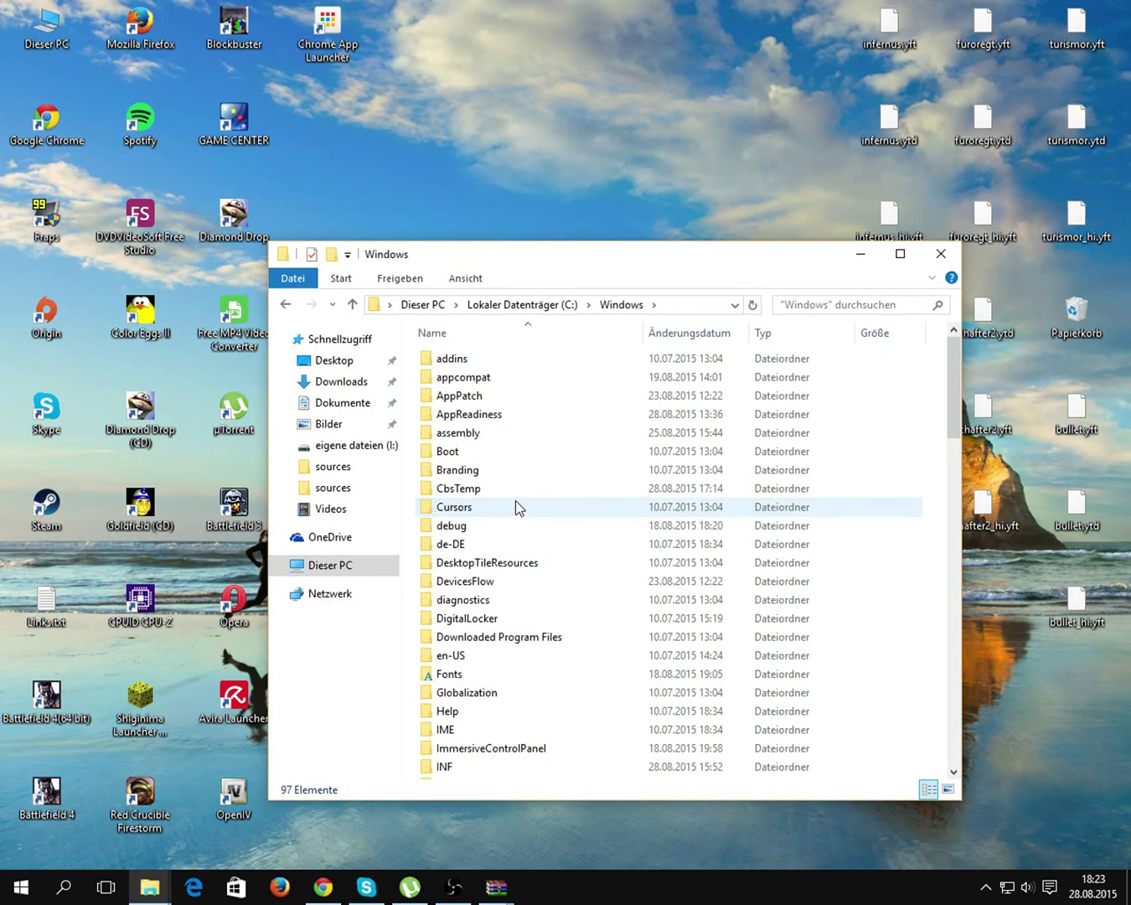
pyautogui.scroll(-8, 515, 507)
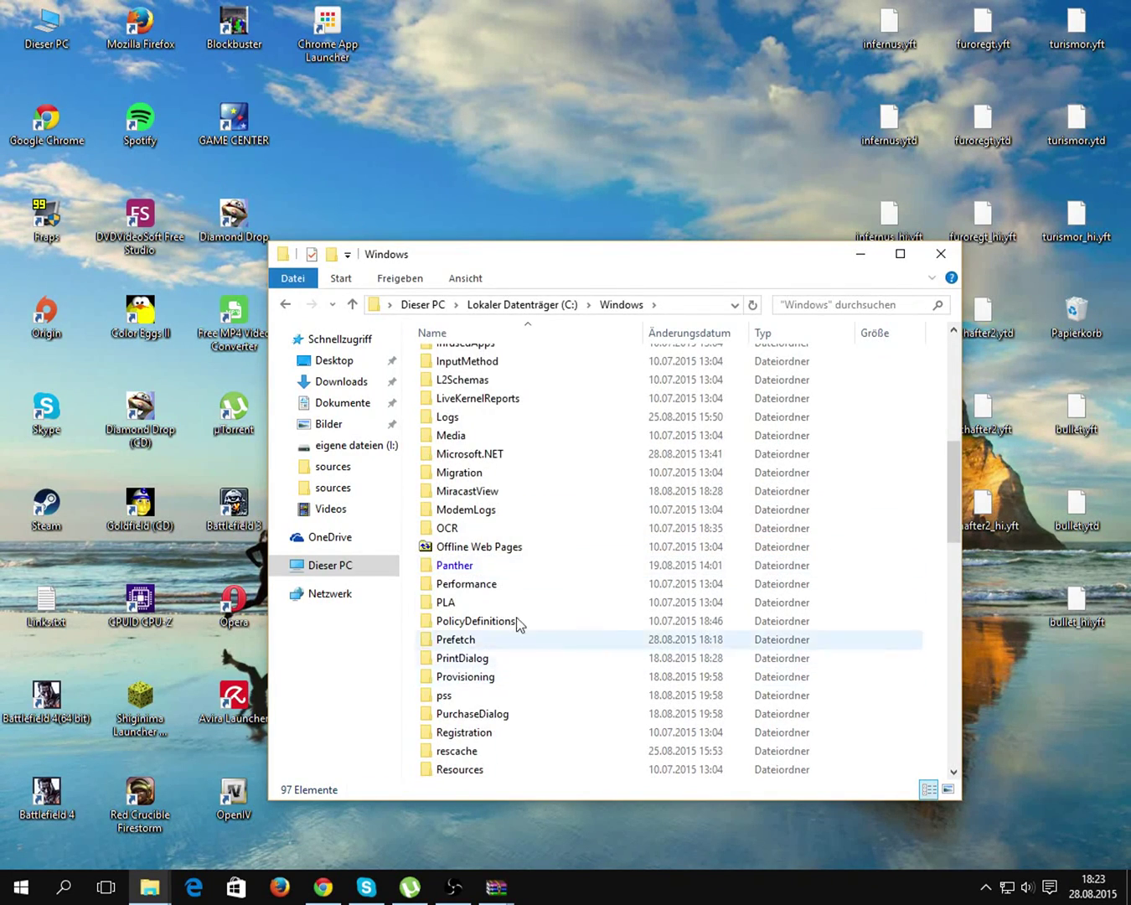
pyautogui.scroll(-3, 517, 623)
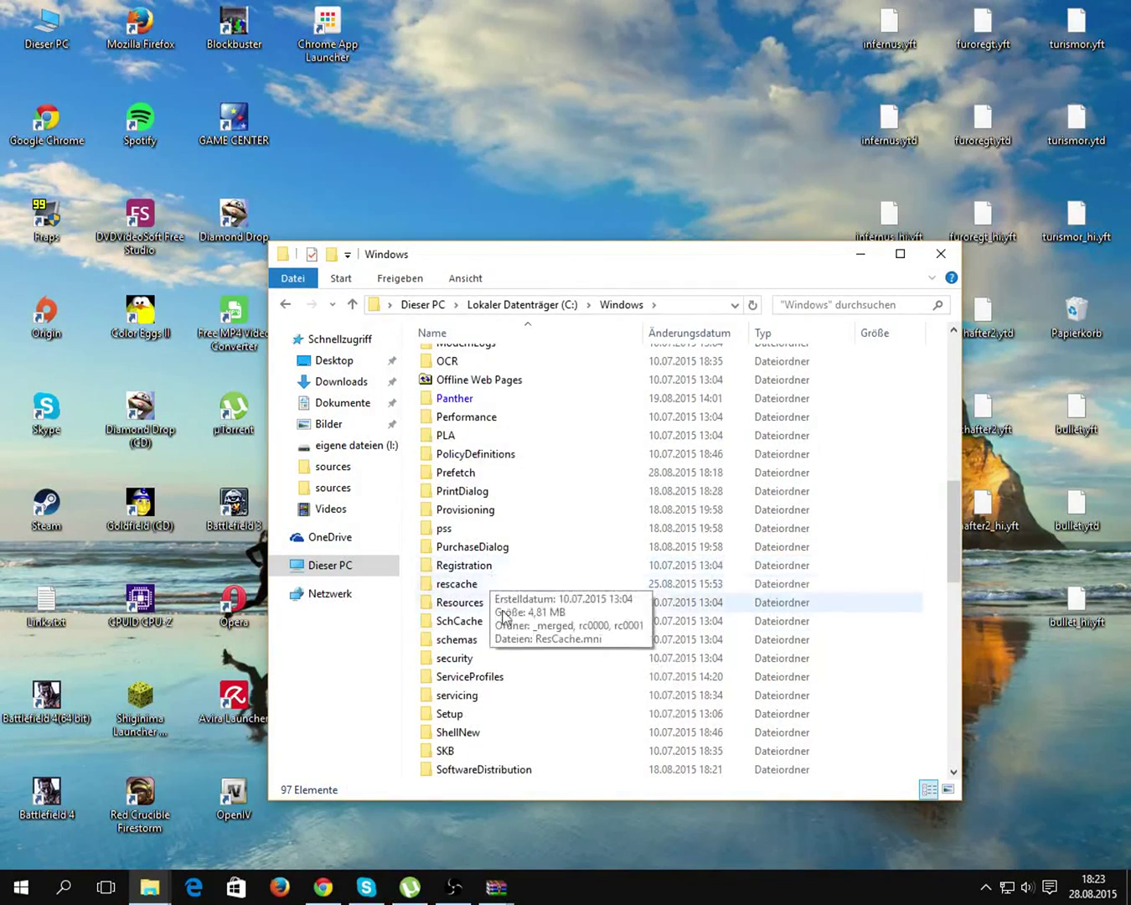
pyautogui.click(493, 609)
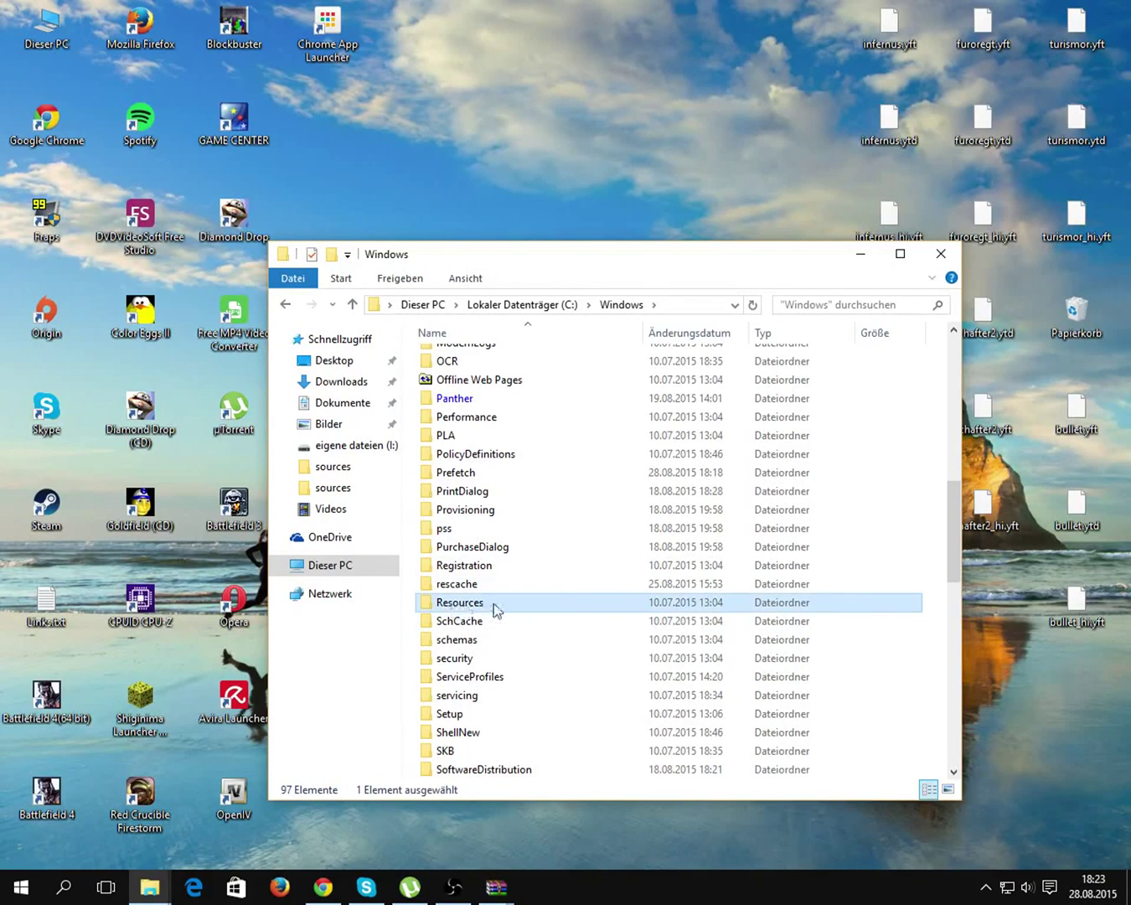
pyautogui.doubleClick(459, 607)
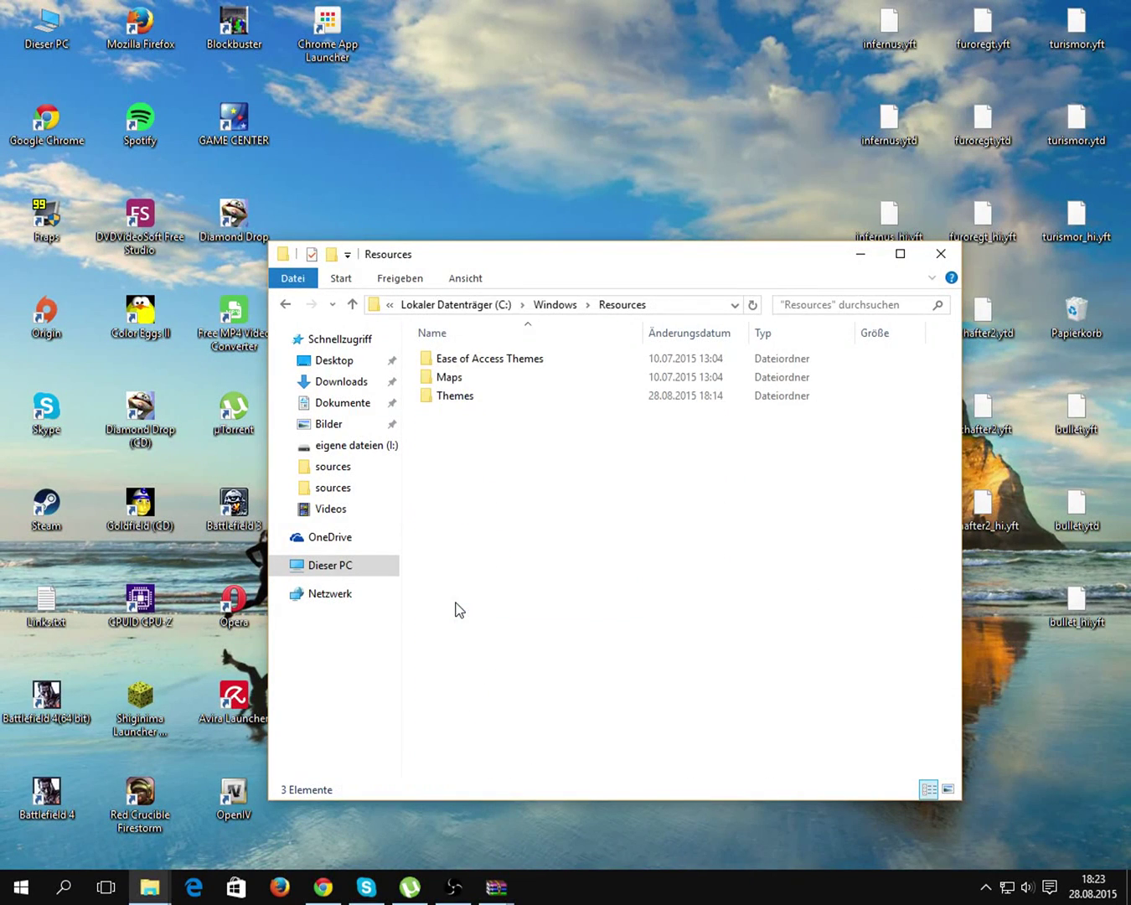
pyautogui.click(471, 405)
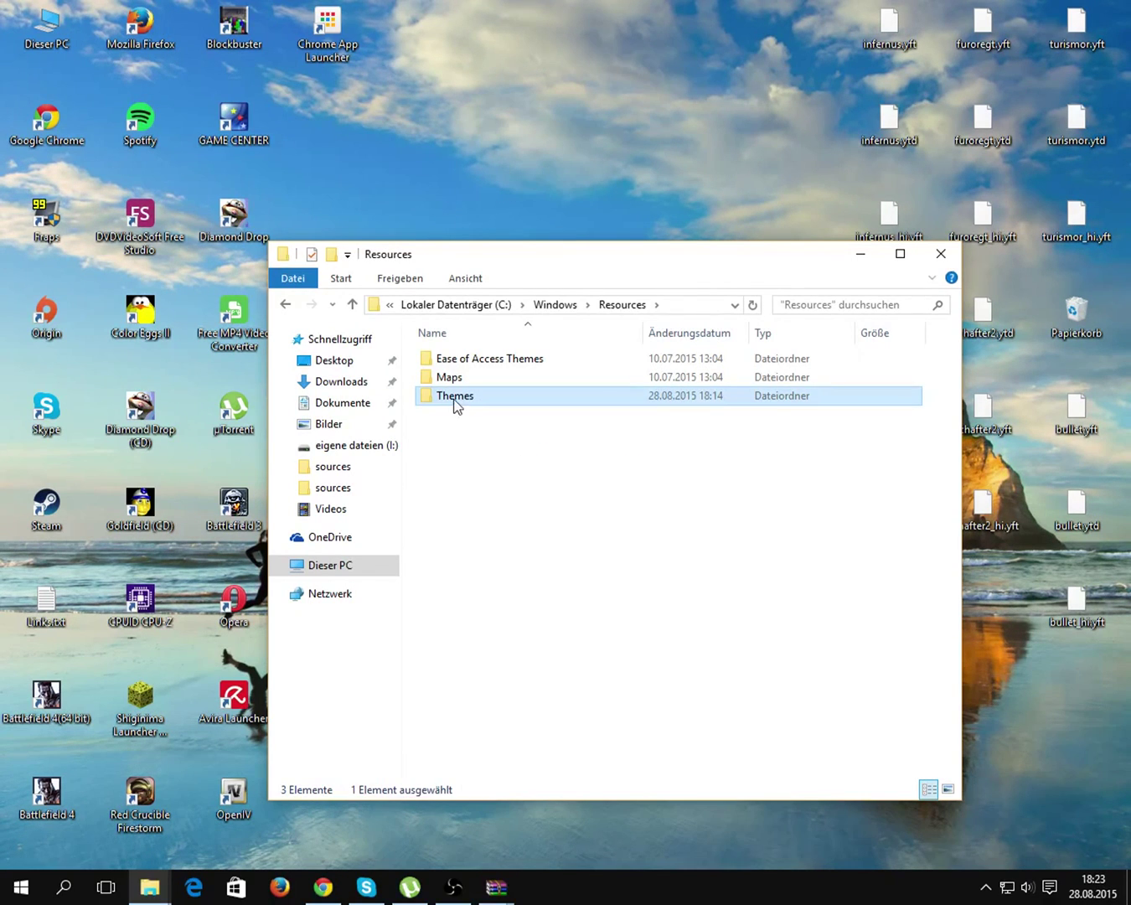
pyautogui.doubleClick(457, 407)
pyautogui.moveTo(574, 587); pyautogui.dragTo(511, 416)
pyautogui.click(544, 572)
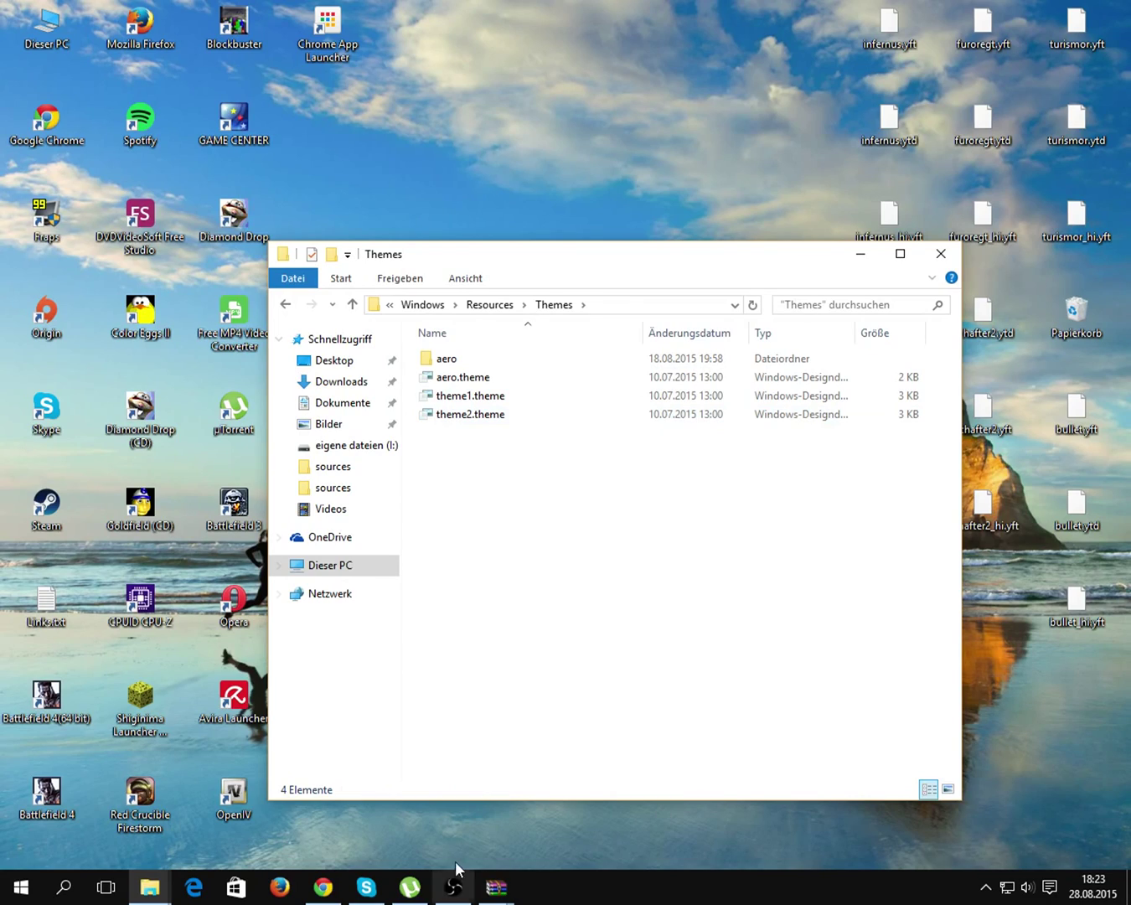
# Extract the El Capitan Dark folder and theme file from the mac_os_x_el_capitan_dark archive into Themes with administrator permission, then close the archive.
pyautogui.moveTo(499, 886)
pyautogui.click(476, 837)
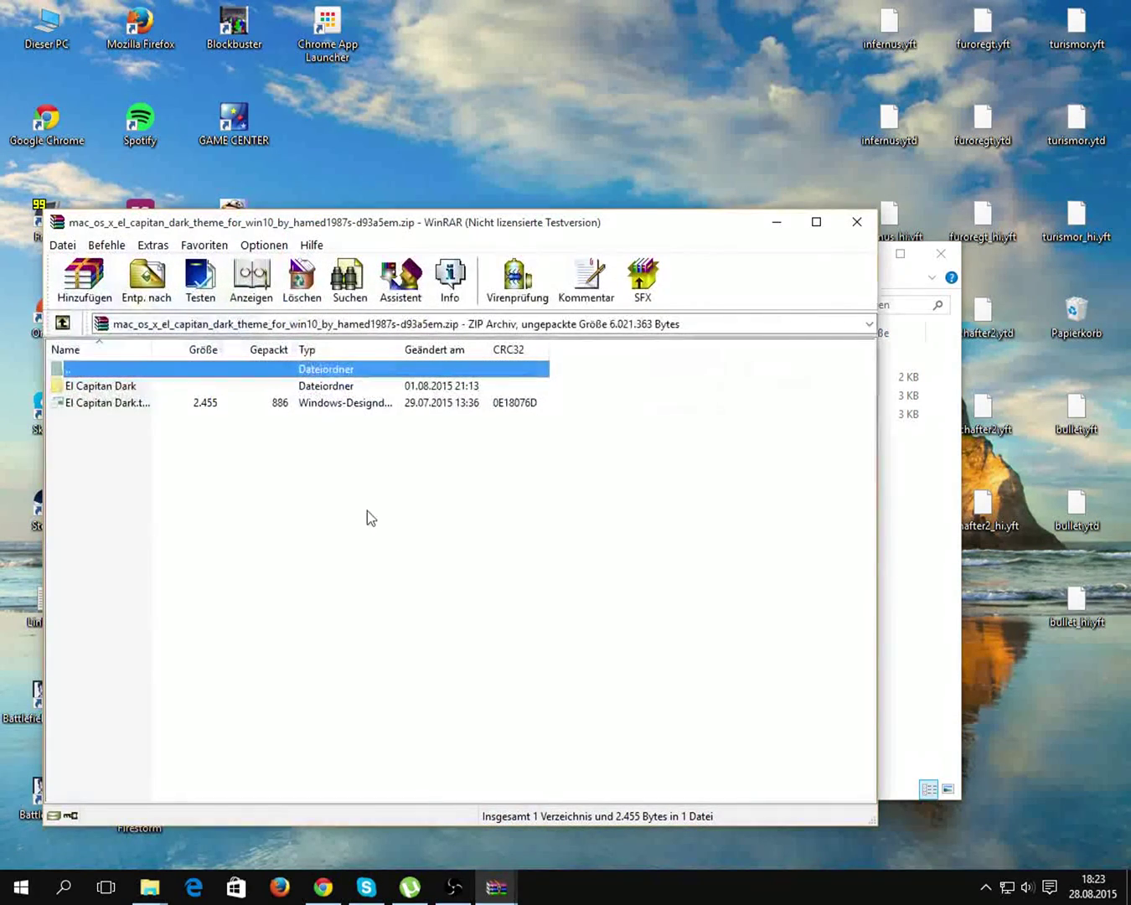
pyautogui.moveTo(563, 226); pyautogui.dragTo(850, 537)
pyautogui.moveTo(490, 804); pyautogui.dragTo(427, 696)
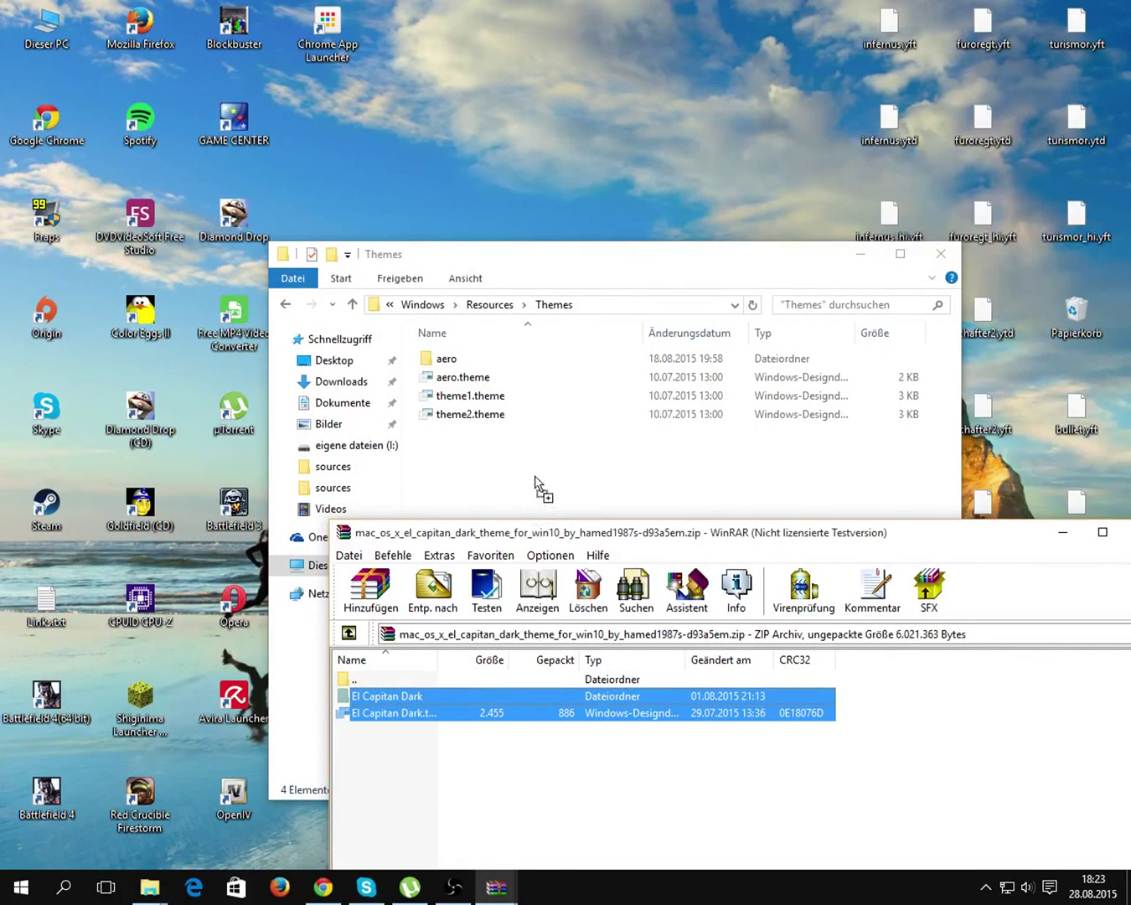
pyautogui.moveTo(537, 486); pyautogui.dragTo(536, 481)
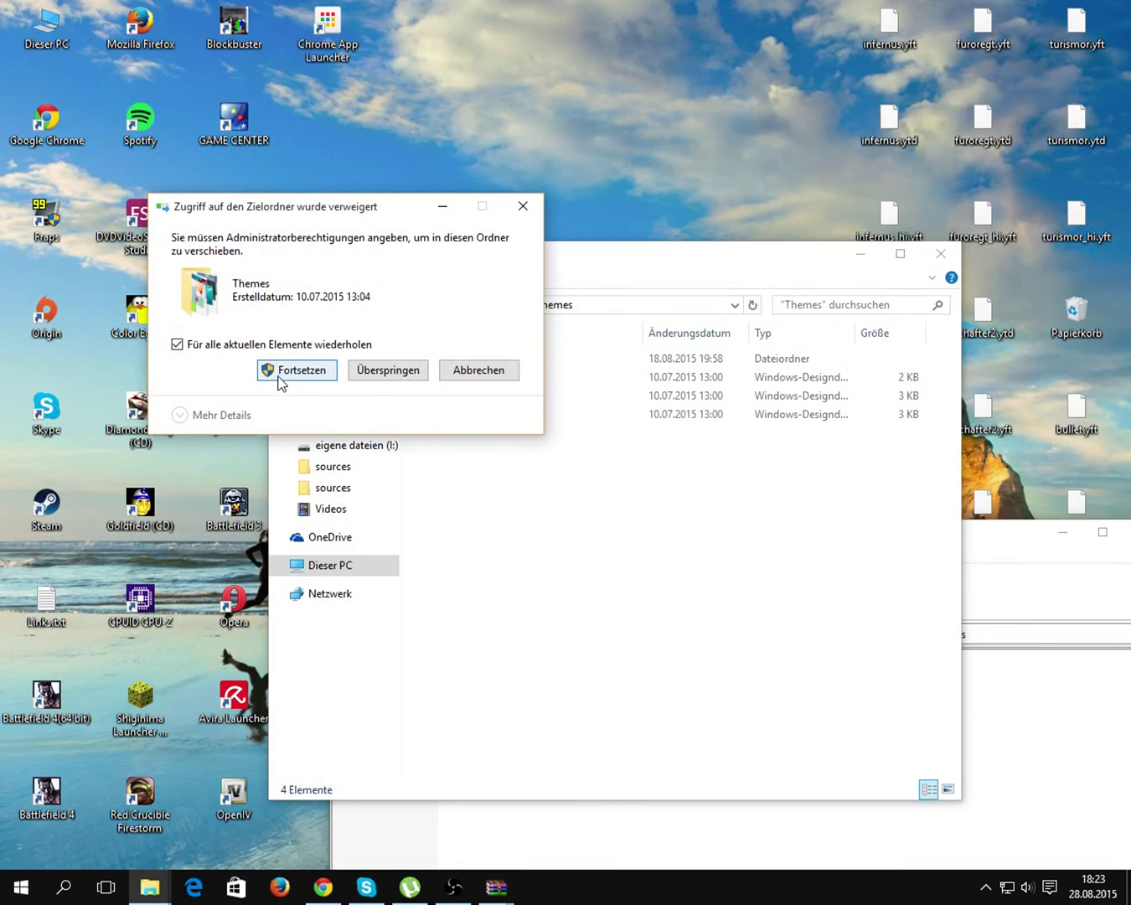
pyautogui.click(282, 372)
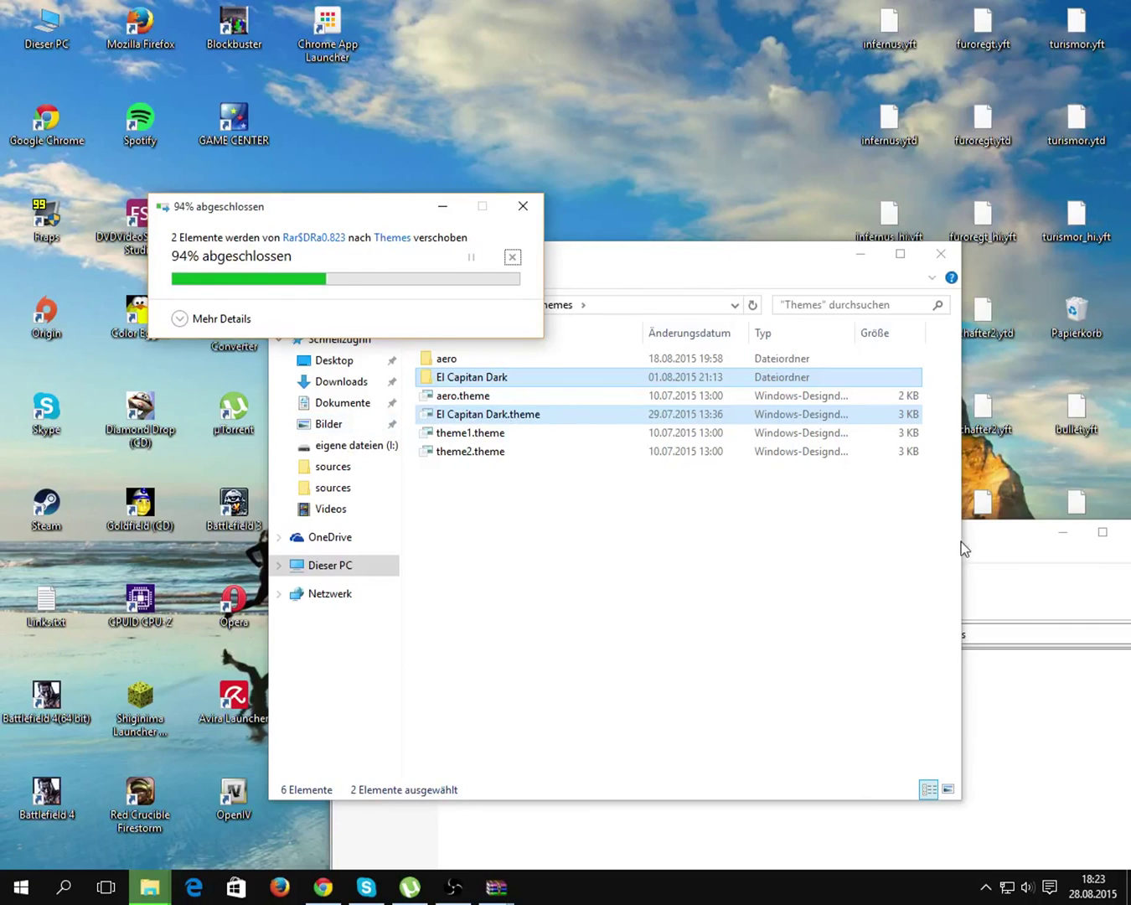
pyautogui.click(964, 542)
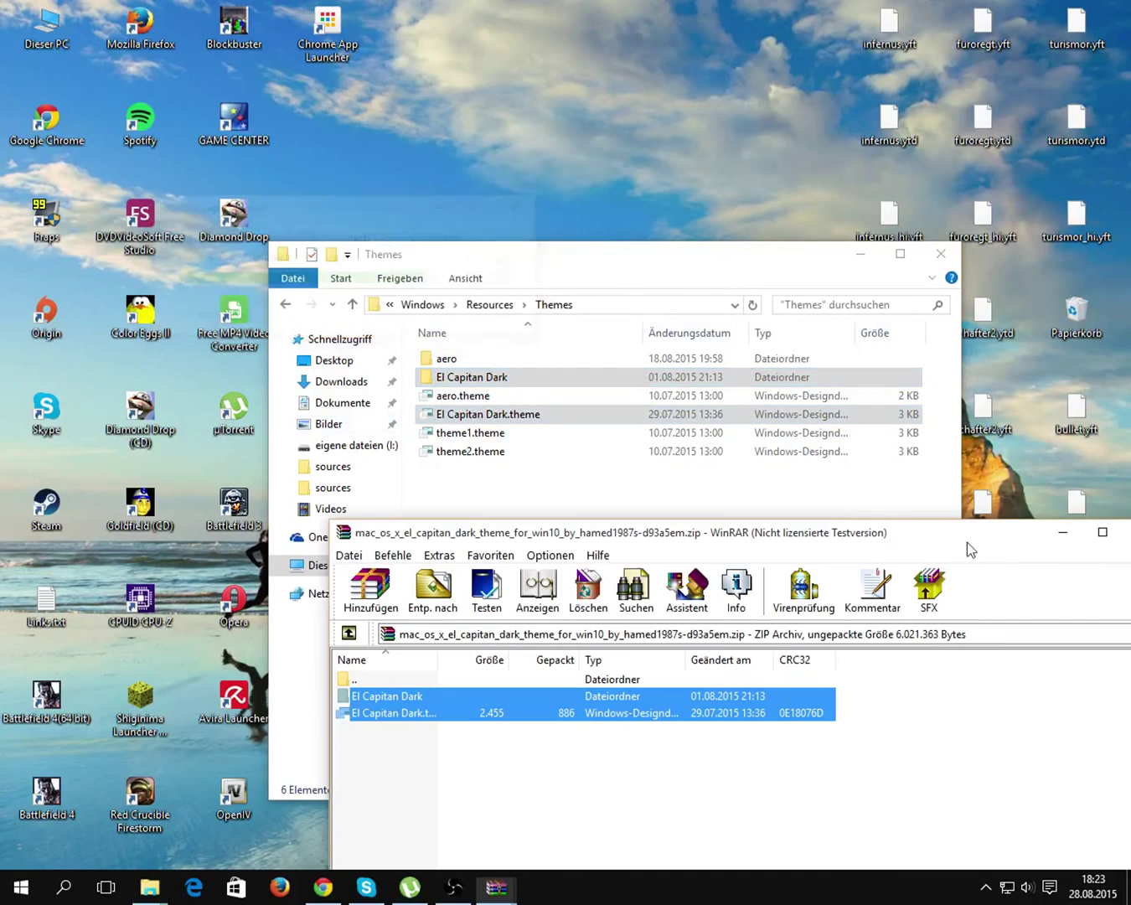
pyautogui.moveTo(928, 538); pyautogui.dragTo(645, 396)
# Extract the watchos folder and watchos.theme from the watchos archive into Themes with administrator permission, then close the archive.
pyautogui.click(495, 886)
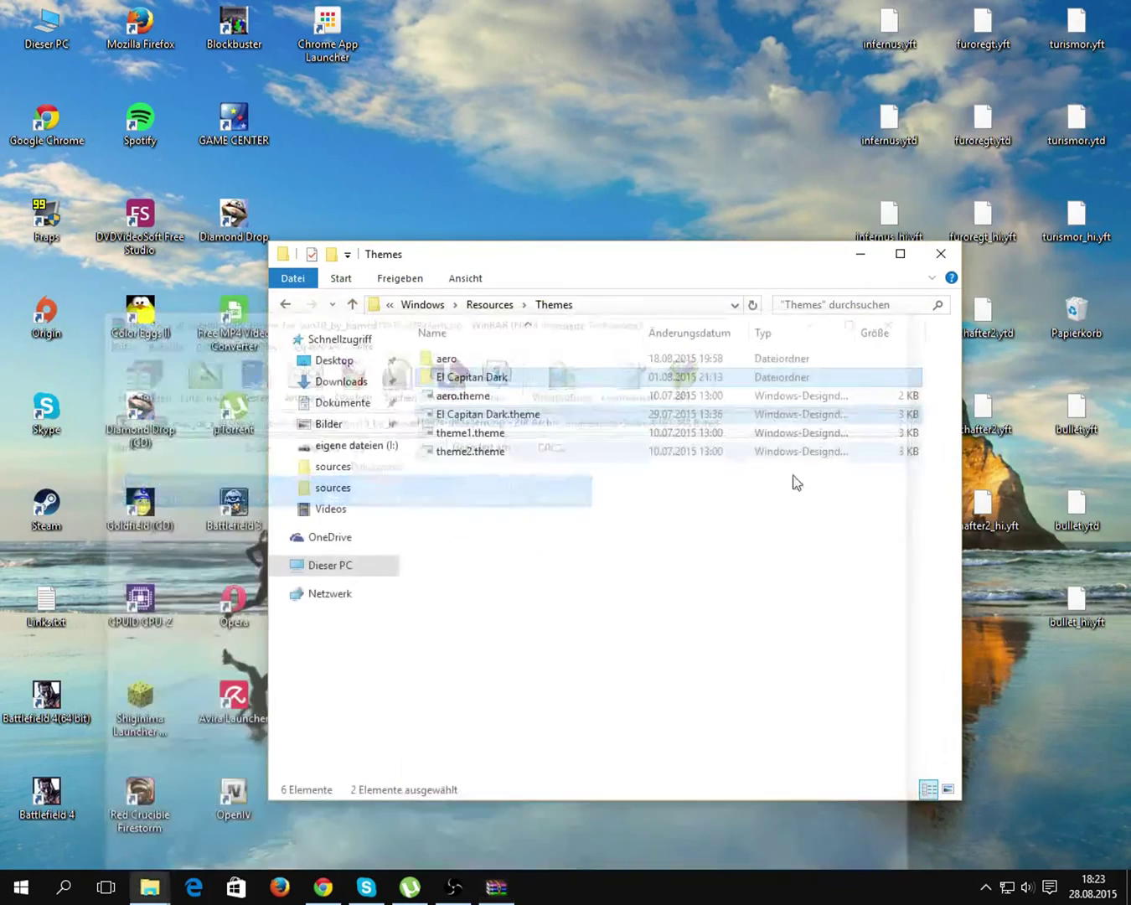
pyautogui.click(512, 881)
pyautogui.moveTo(321, 366); pyautogui.dragTo(328, 285)
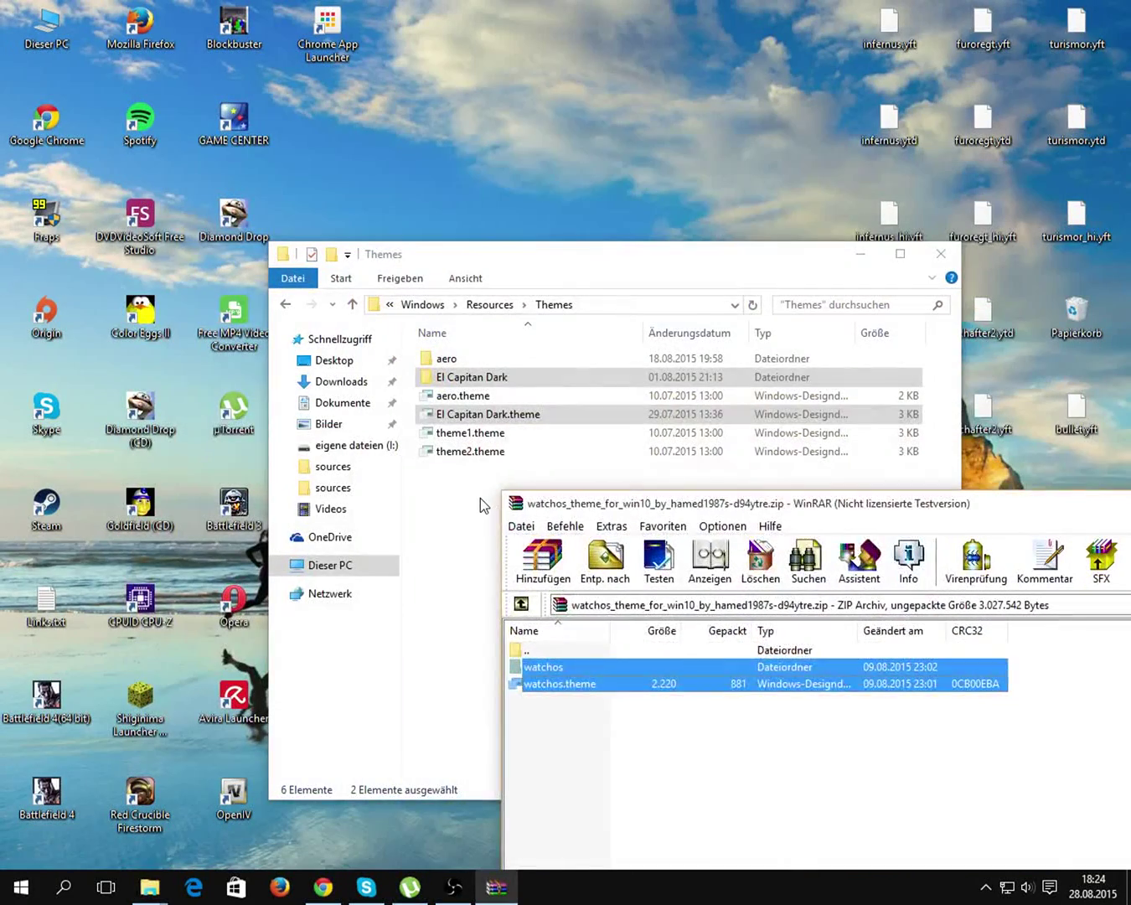
pyautogui.hotkey('alt', 'Tab')
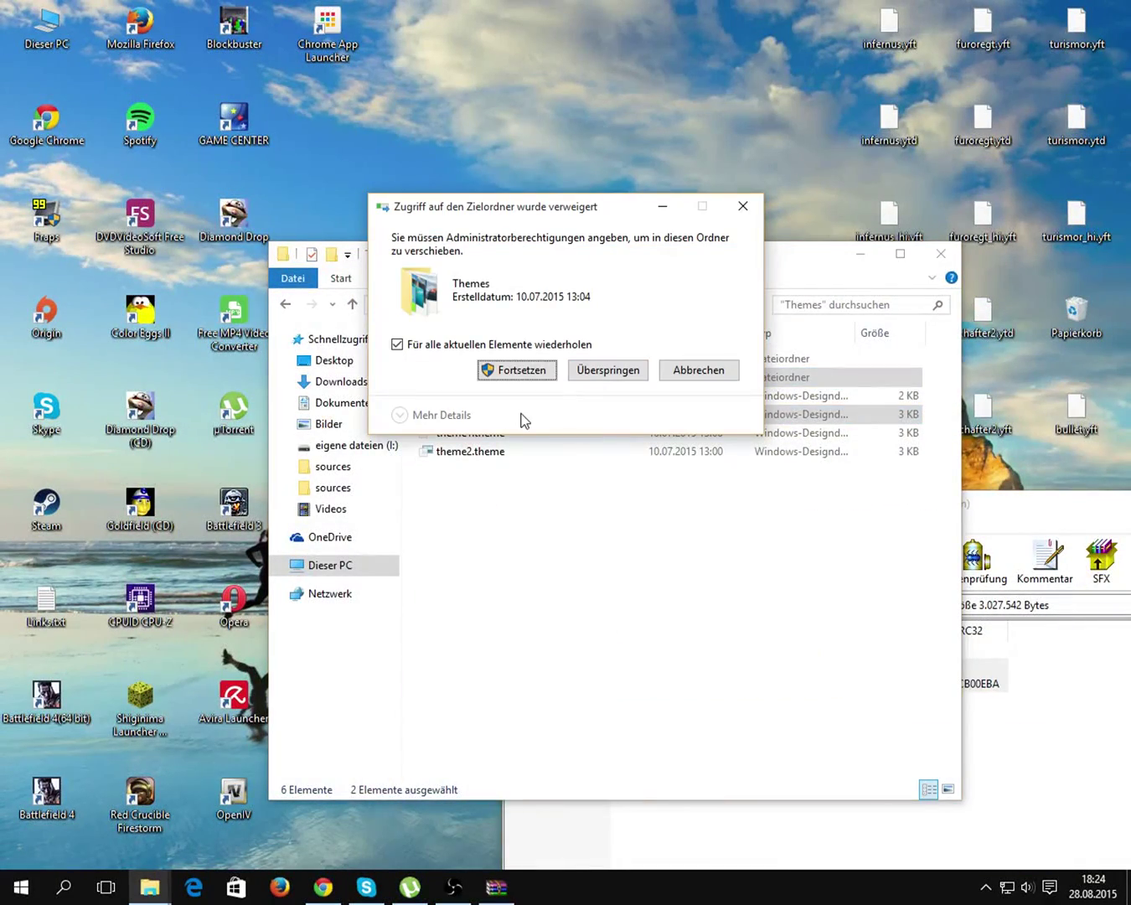
pyautogui.click(517, 369)
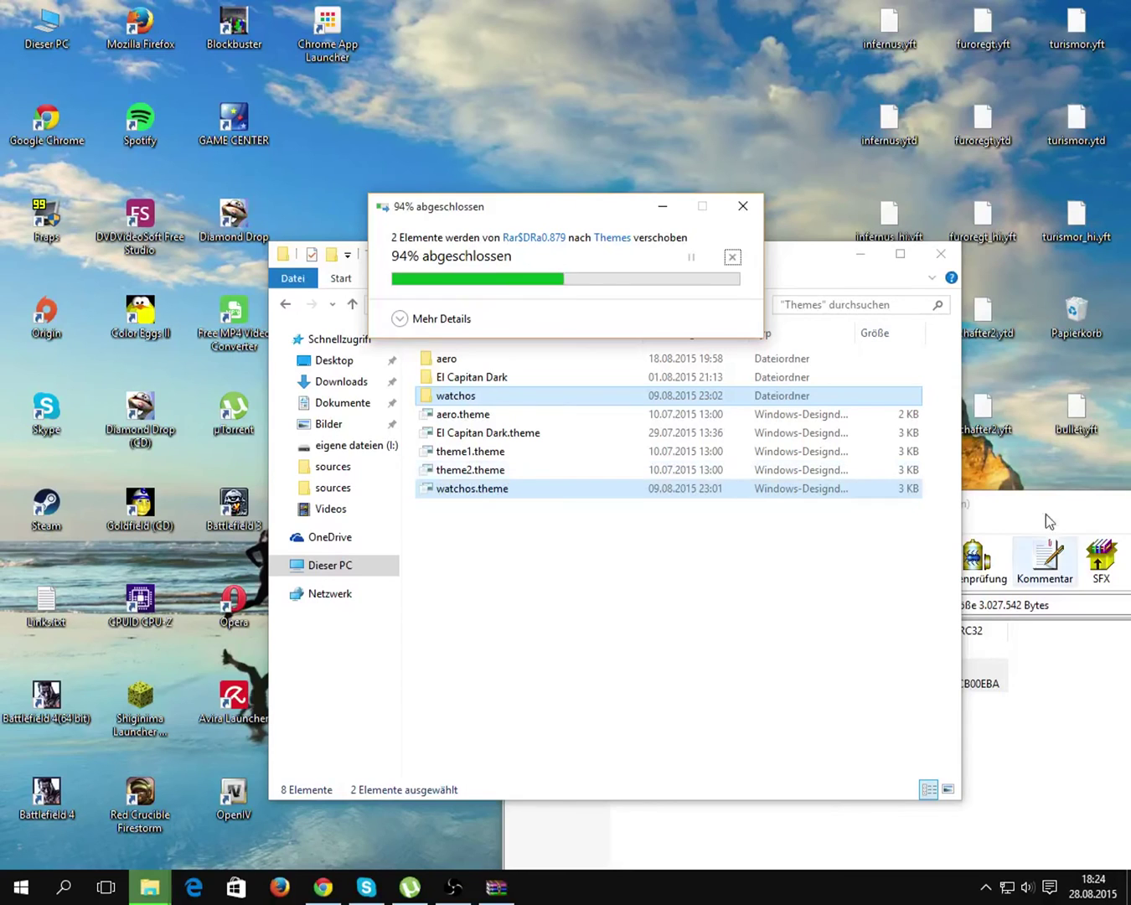
pyautogui.moveTo(1045, 514); pyautogui.dragTo(654, 268)
pyautogui.click(906, 225)
pyautogui.click(652, 545)
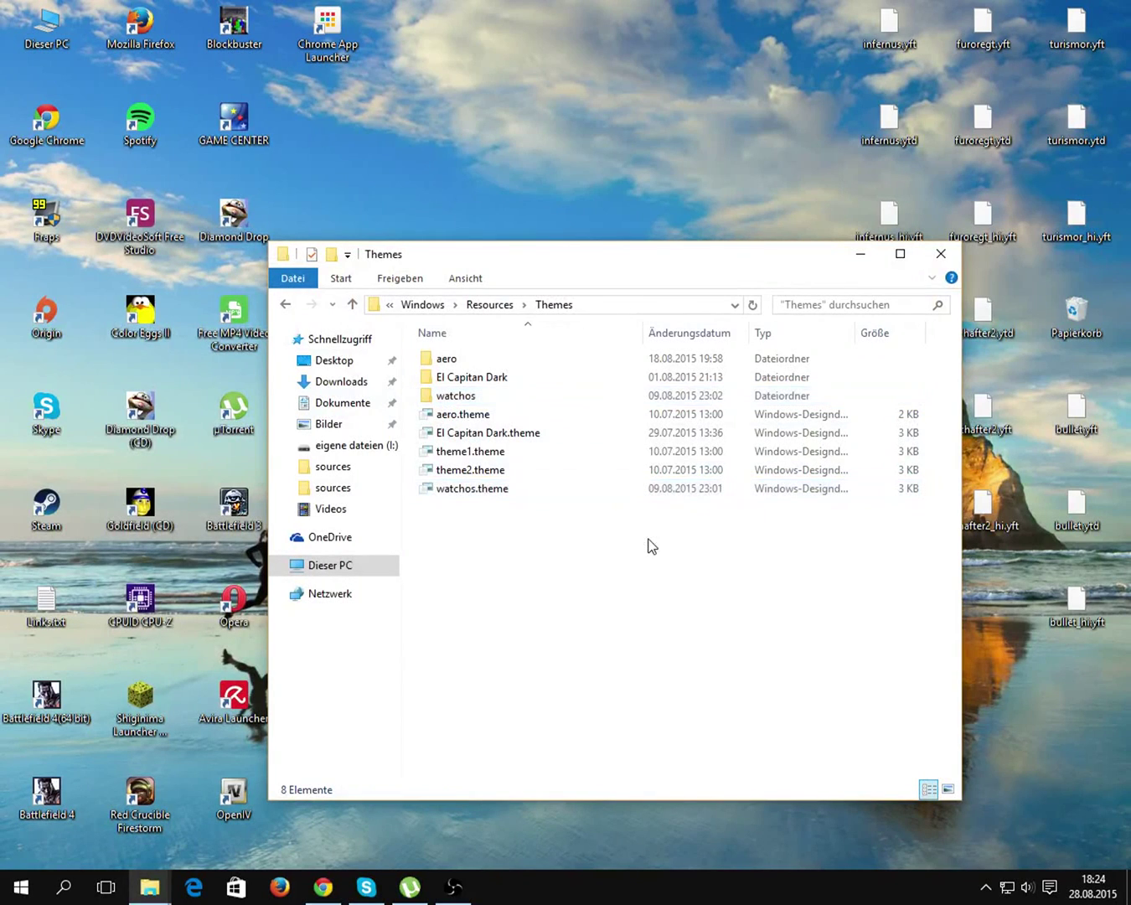
# Apply watchos.theme from the Themes folder, allowing the file to open, and close the Anpassung window.
pyautogui.doubleClick(472, 490)
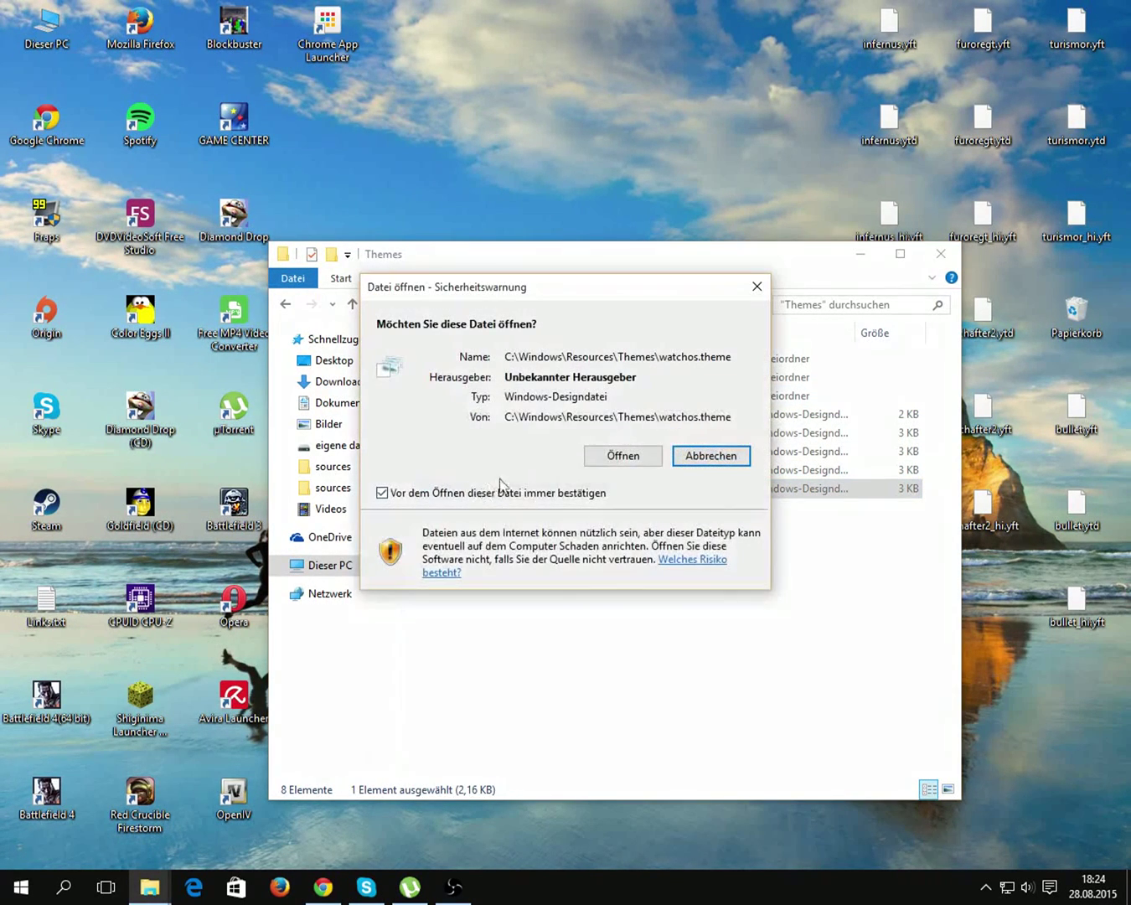
pyautogui.click(609, 460)
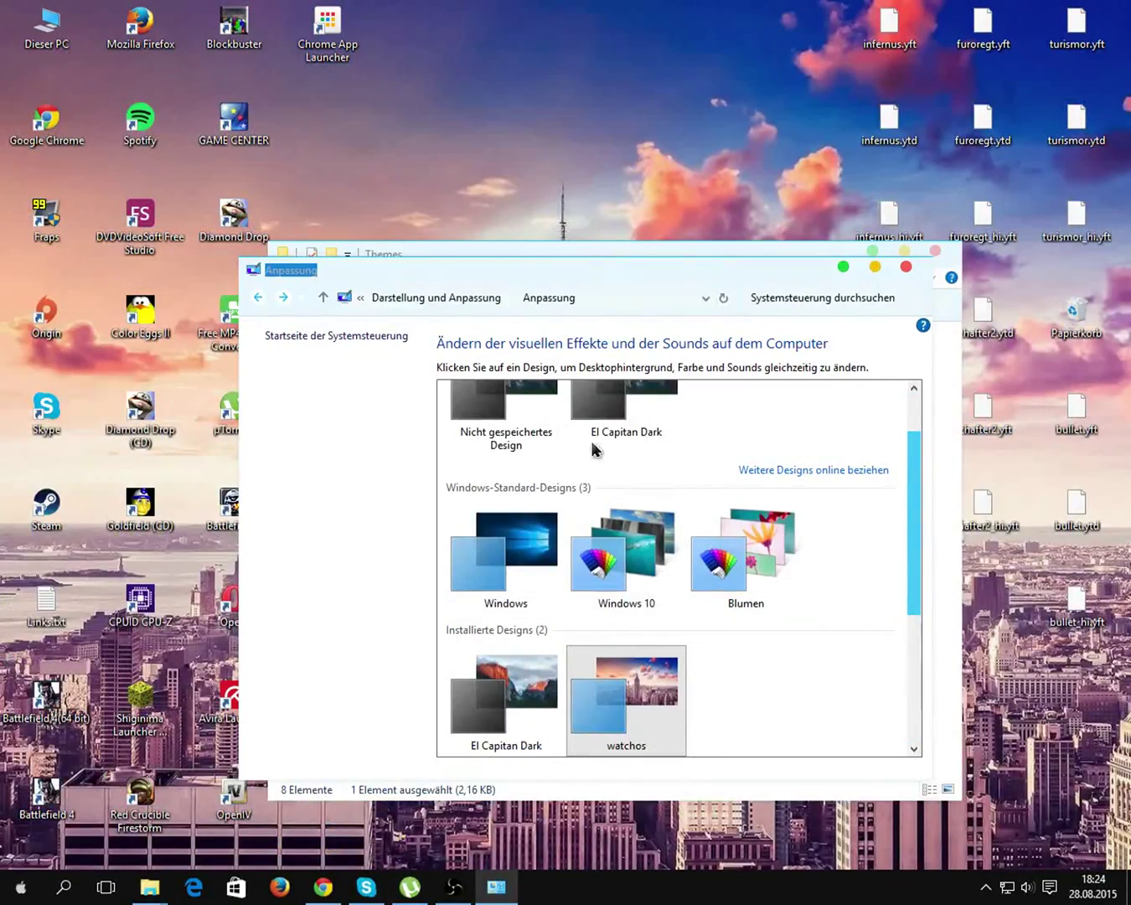
pyautogui.click(905, 267)
# Apply El Capitan Dark.theme from the Themes folder, allowing the file to open, and close the Anpassung window.
pyautogui.click(508, 434)
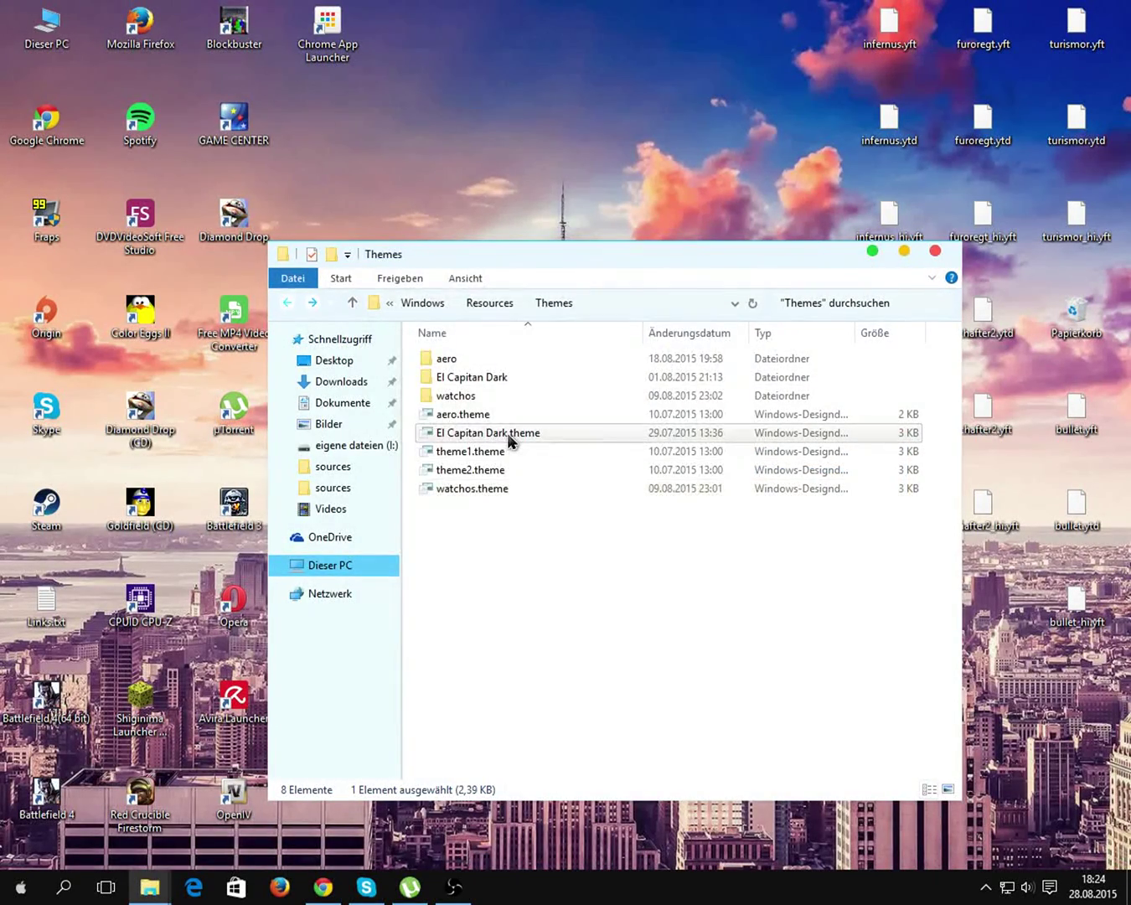
pyautogui.doubleClick(508, 432)
pyautogui.click(623, 454)
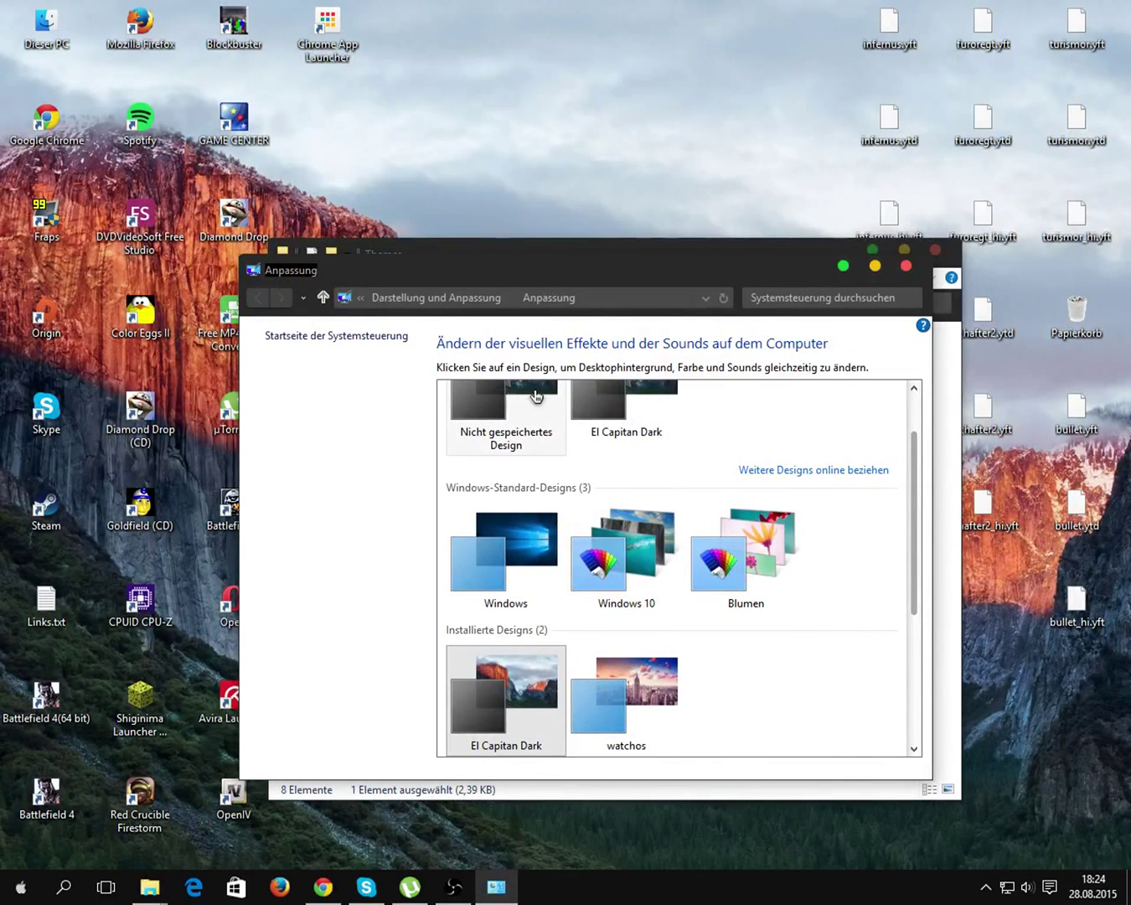
pyautogui.click(905, 265)
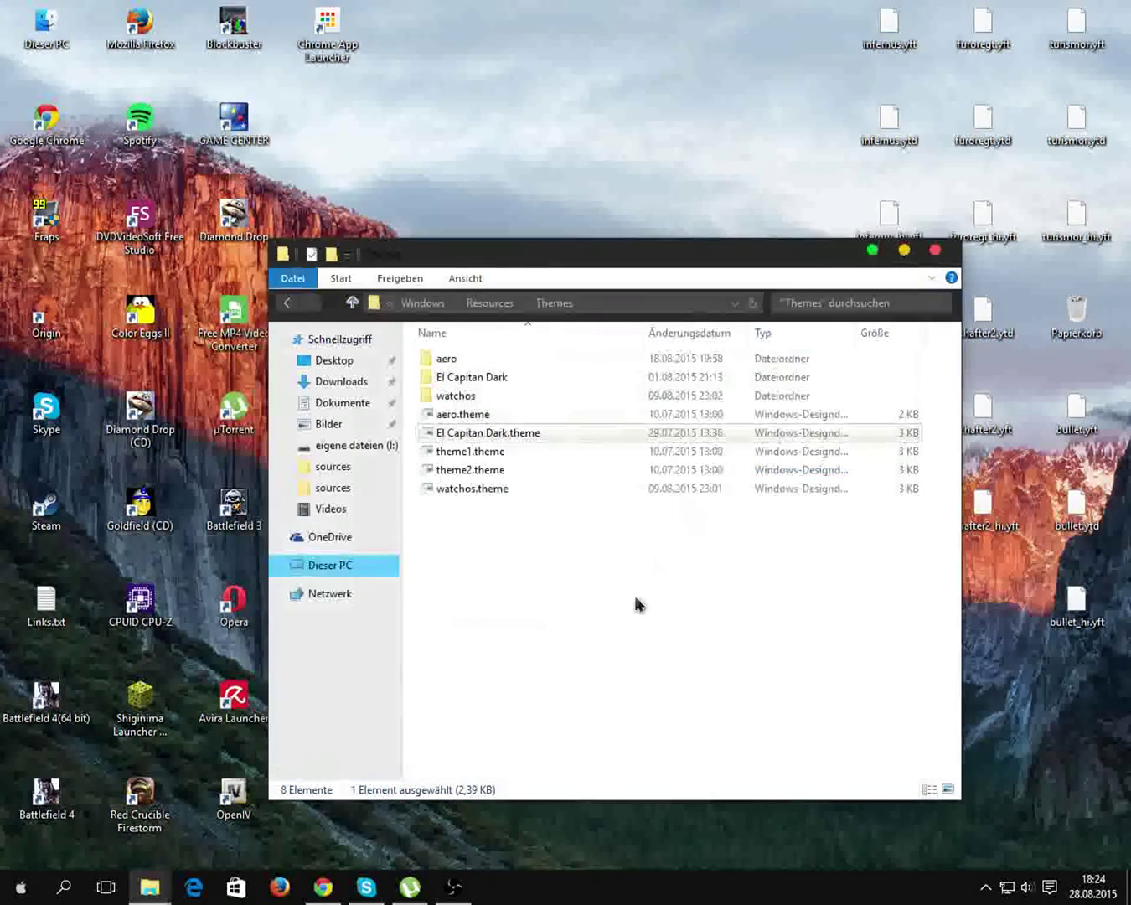
# Switch back to the watchos theme from the Themes folder and close the Anpassung and Explorer windows.
pyautogui.doubleClick(489, 491)
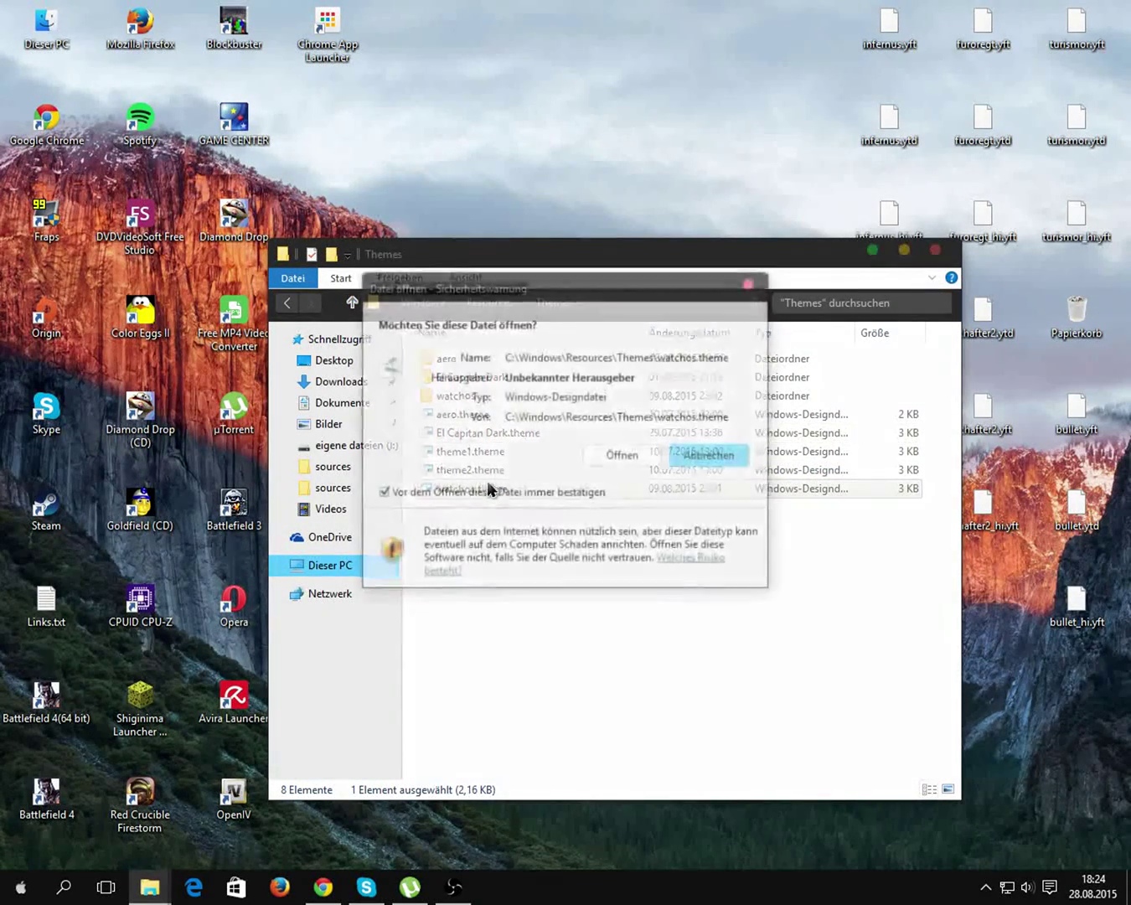
pyautogui.click(649, 459)
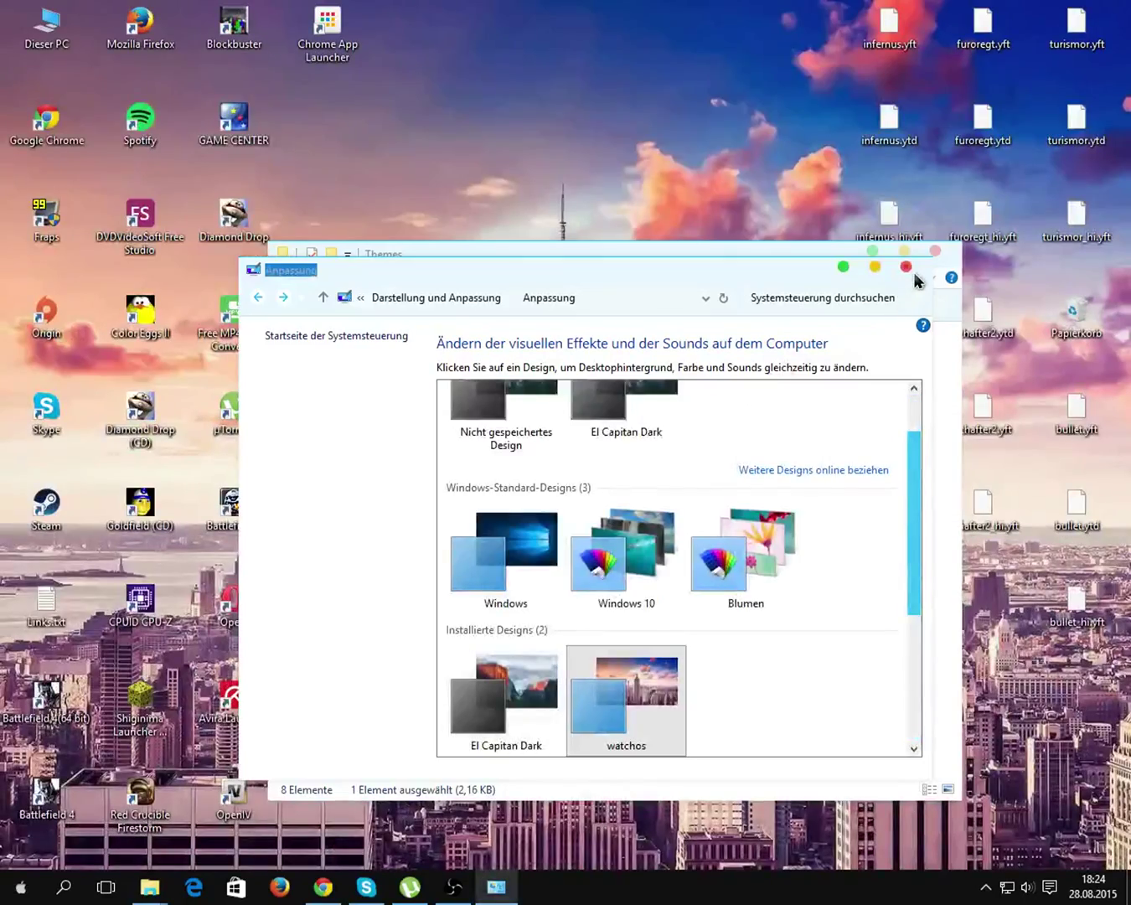
pyautogui.click(907, 265)
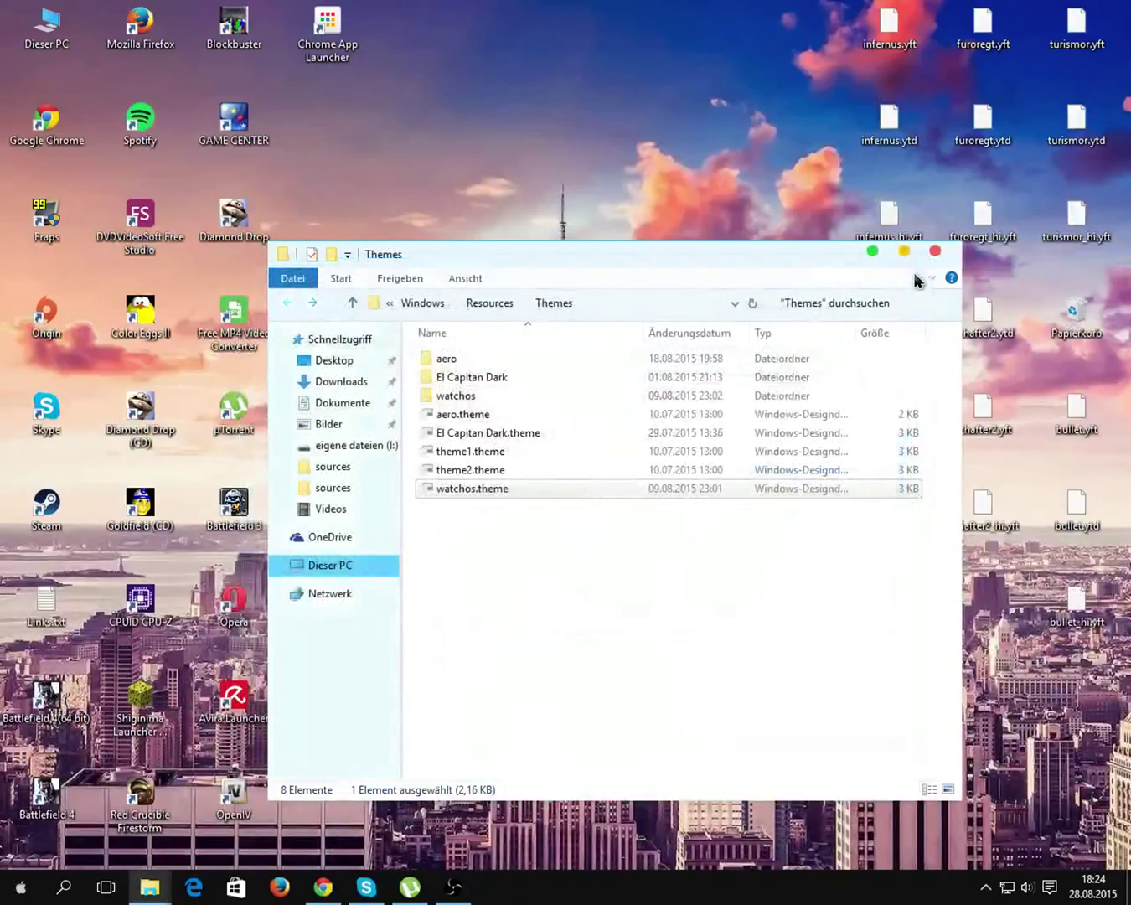
pyautogui.click(935, 250)
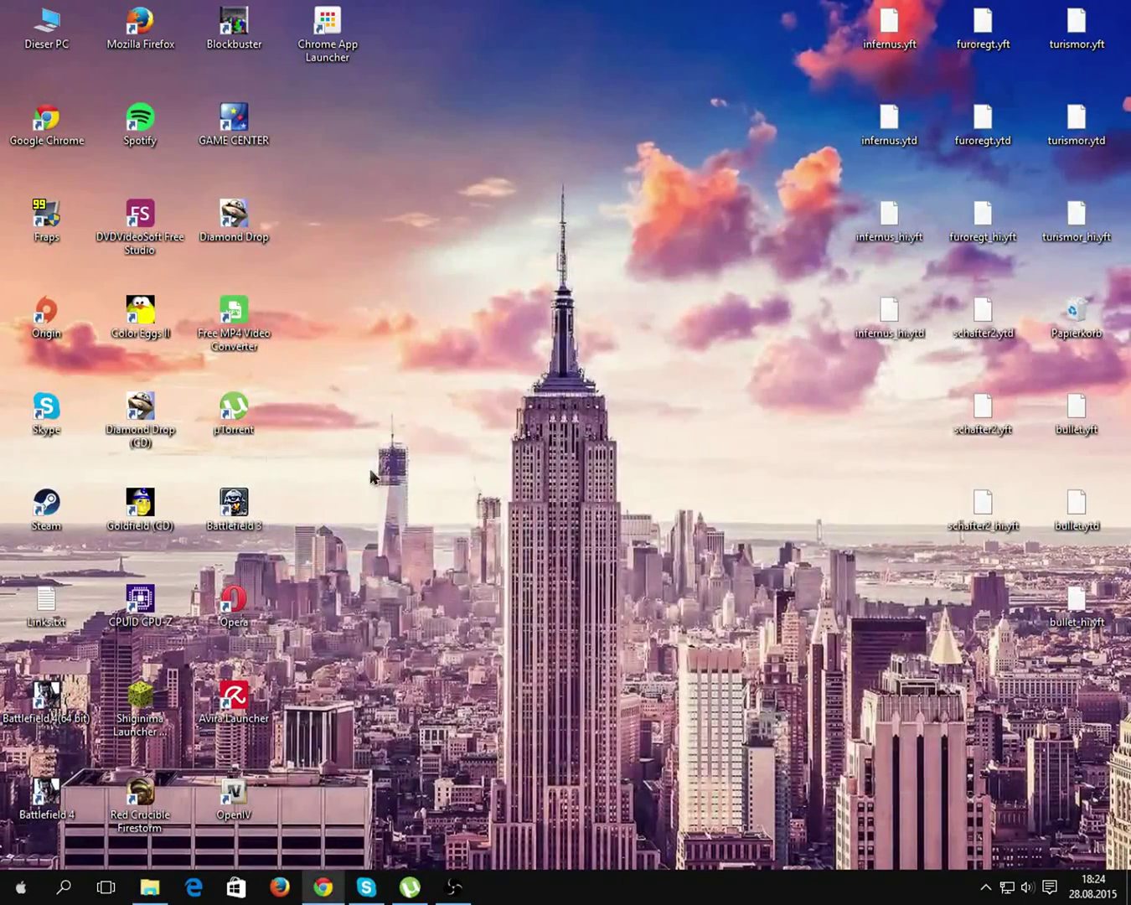